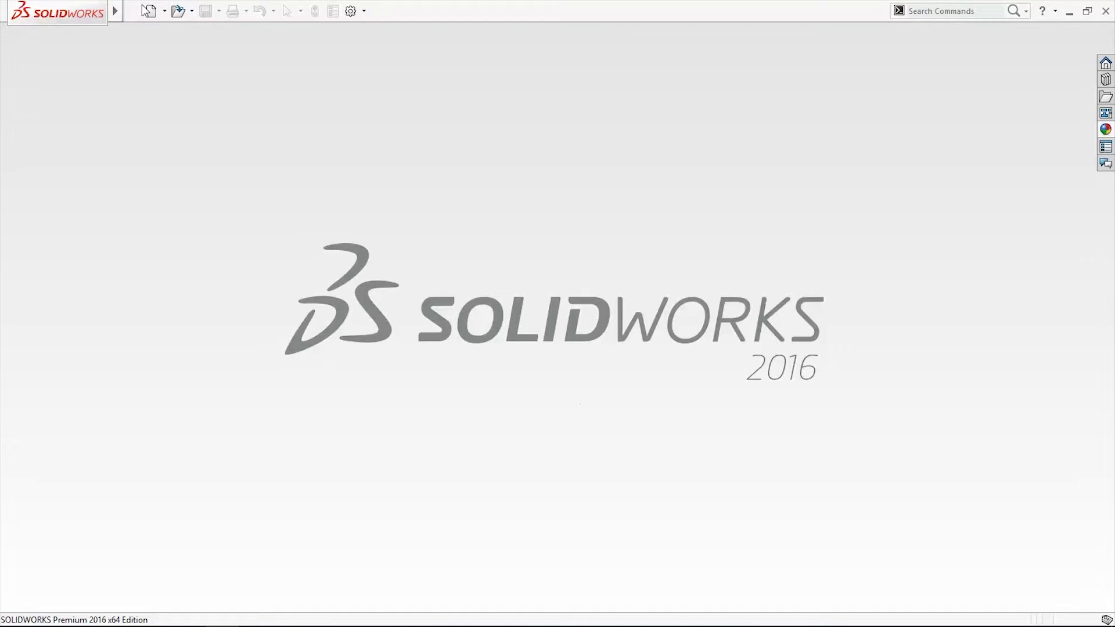
# - Create a new part and start a sketch on the Front Plane
pyautogui.click(148, 11)
pyautogui.doubleClick(400, 299)
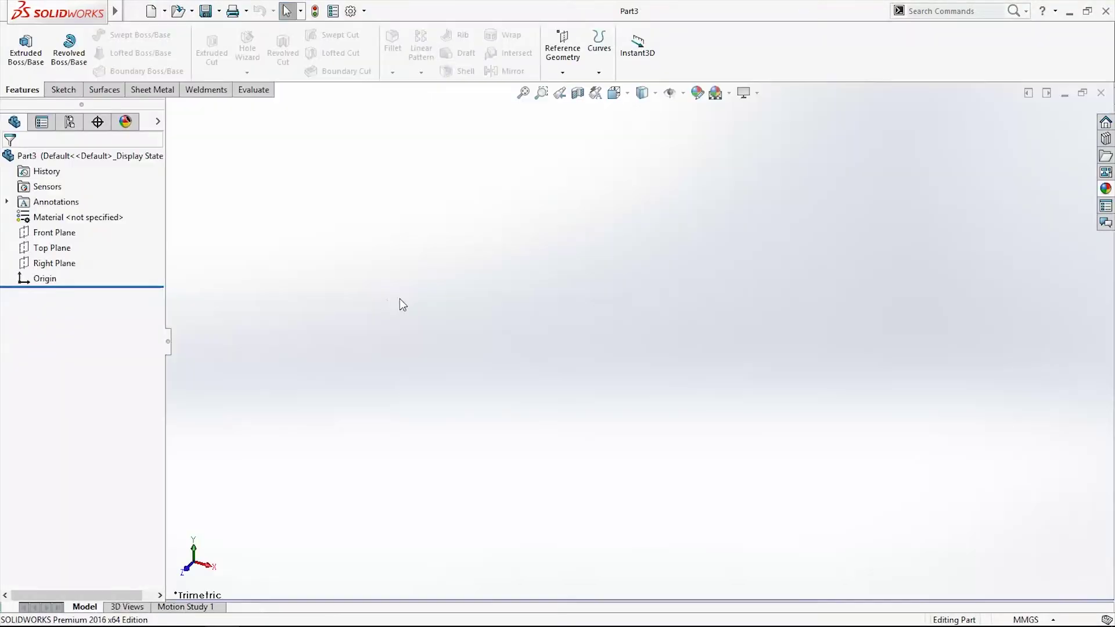
pyautogui.rightClick(35, 233)
pyautogui.click(45, 211)
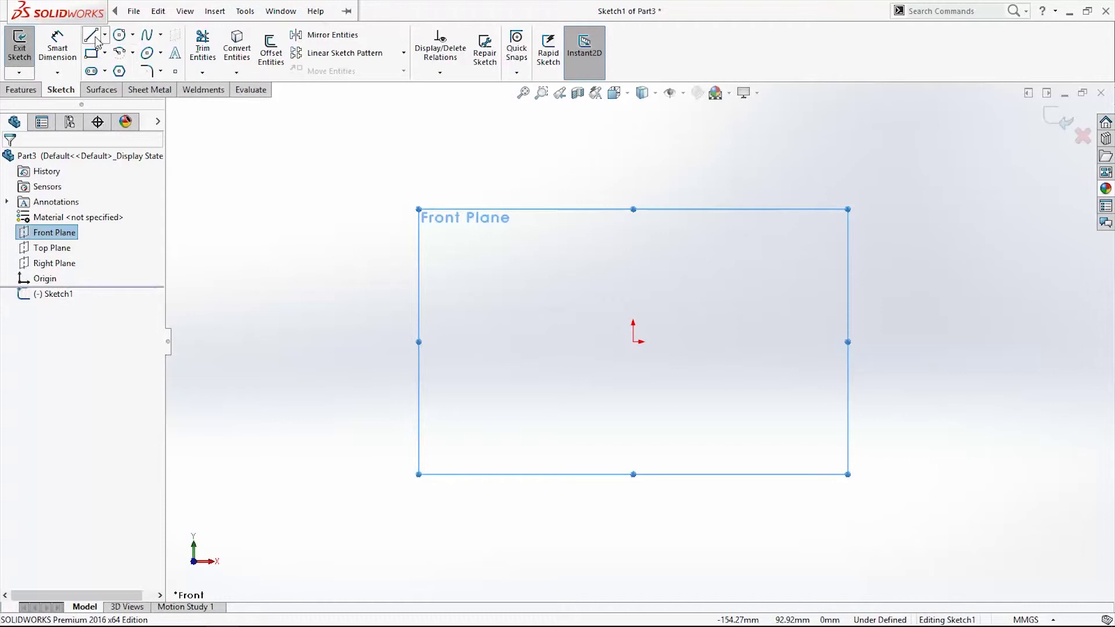
# - Draw a horizontal line running right from the origin
pyautogui.click(96, 40)
pyautogui.click(633, 342)
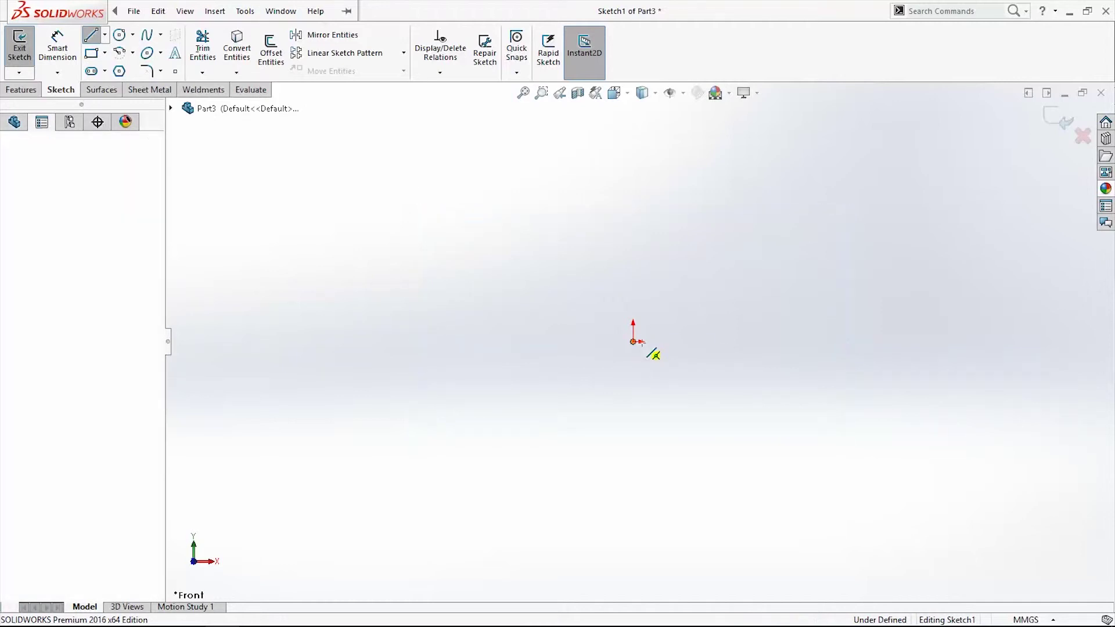
pyautogui.click(817, 342)
pyautogui.press('Escape')
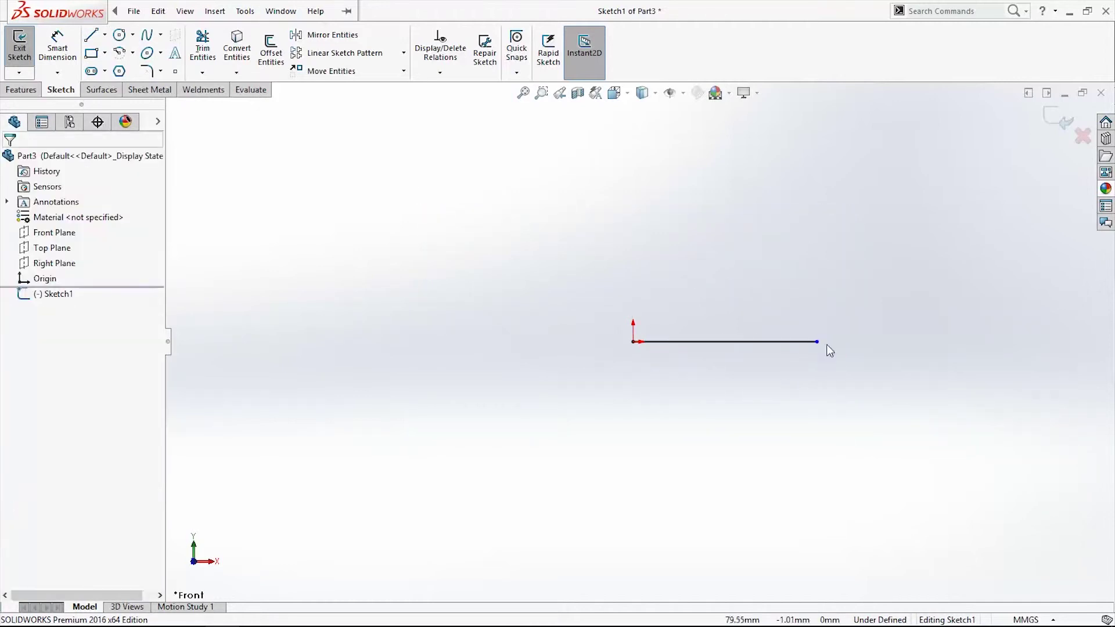
pyautogui.scroll(-2, 829, 350)
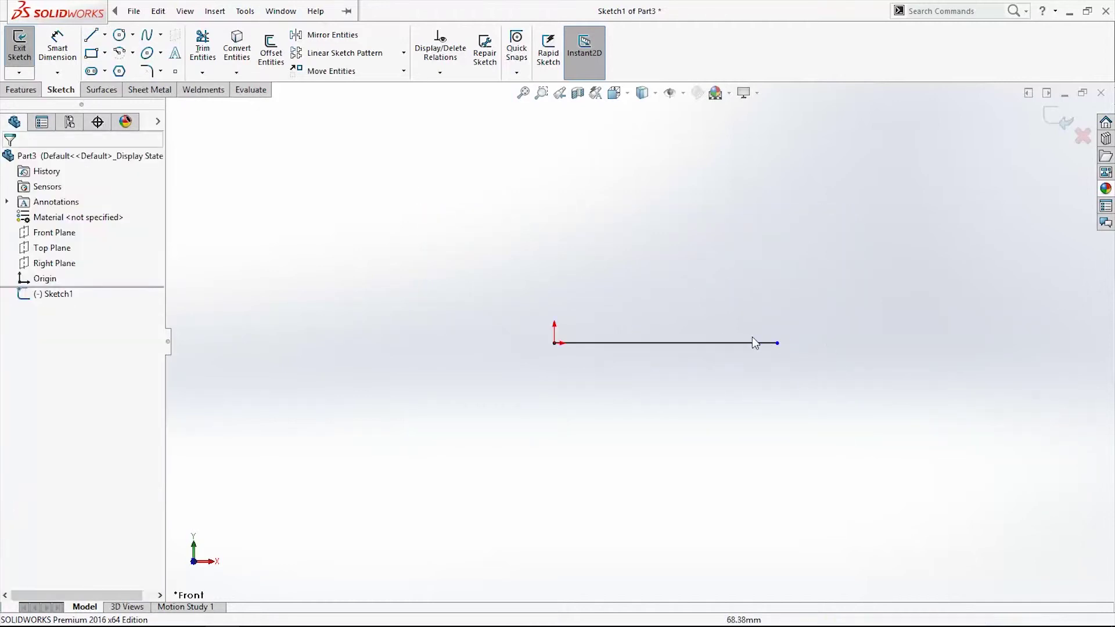
# - Draw a circle near the origin and make it tangent to the horizontal line
pyautogui.click(120, 36)
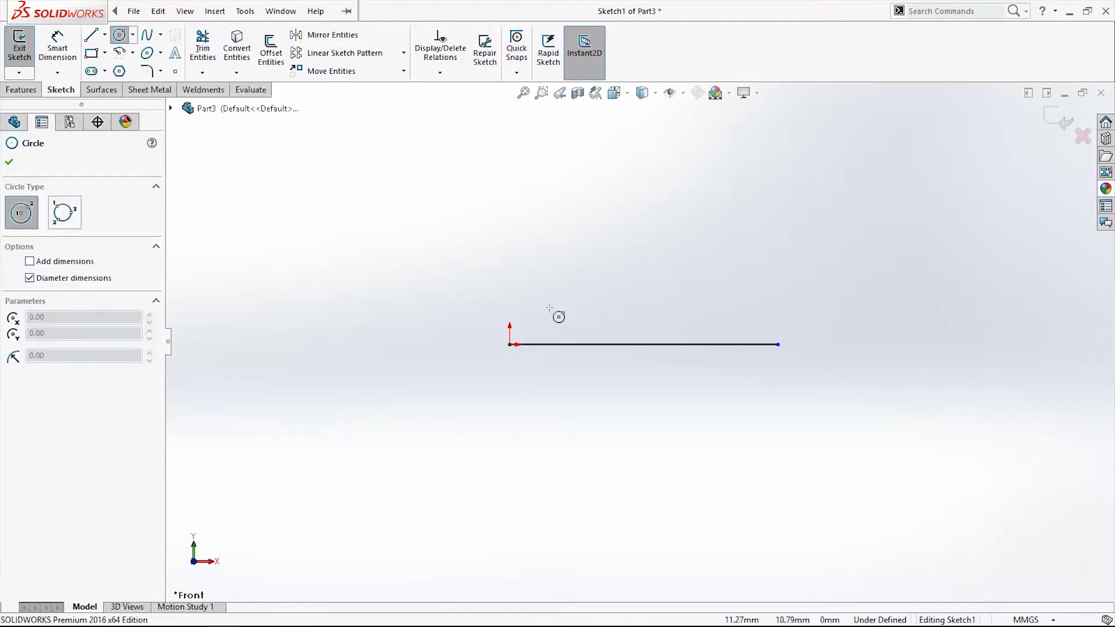
pyautogui.click(509, 321)
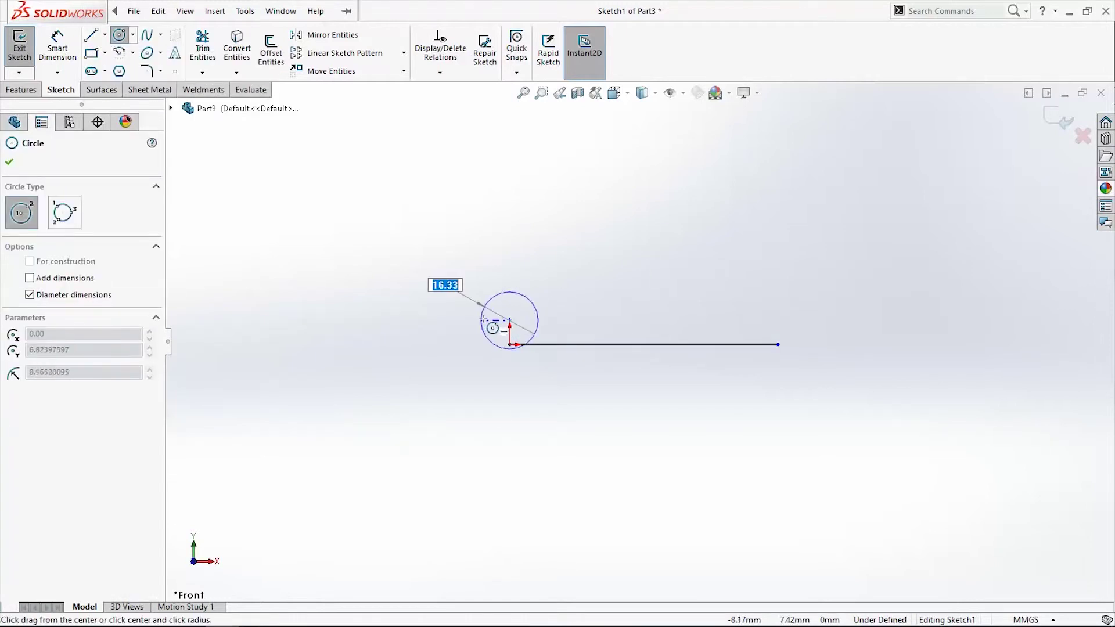
pyautogui.click(479, 319)
pyautogui.press('Escape')
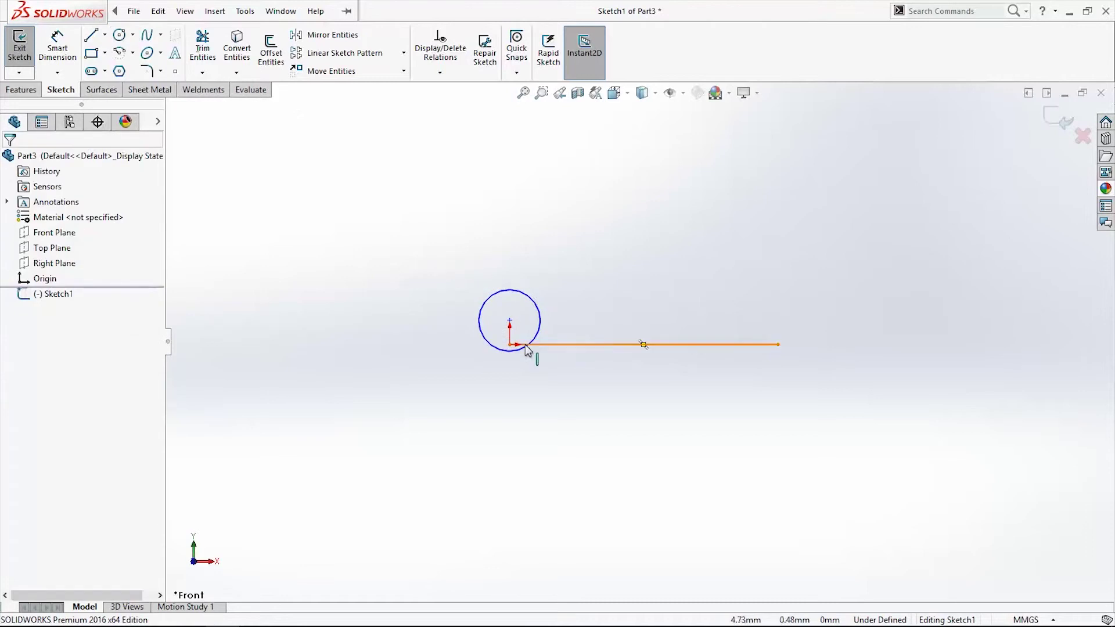
pyautogui.click(519, 349)
pyautogui.keyDown('ctrl'); pyautogui.click(562, 345); pyautogui.keyUp('ctrl')
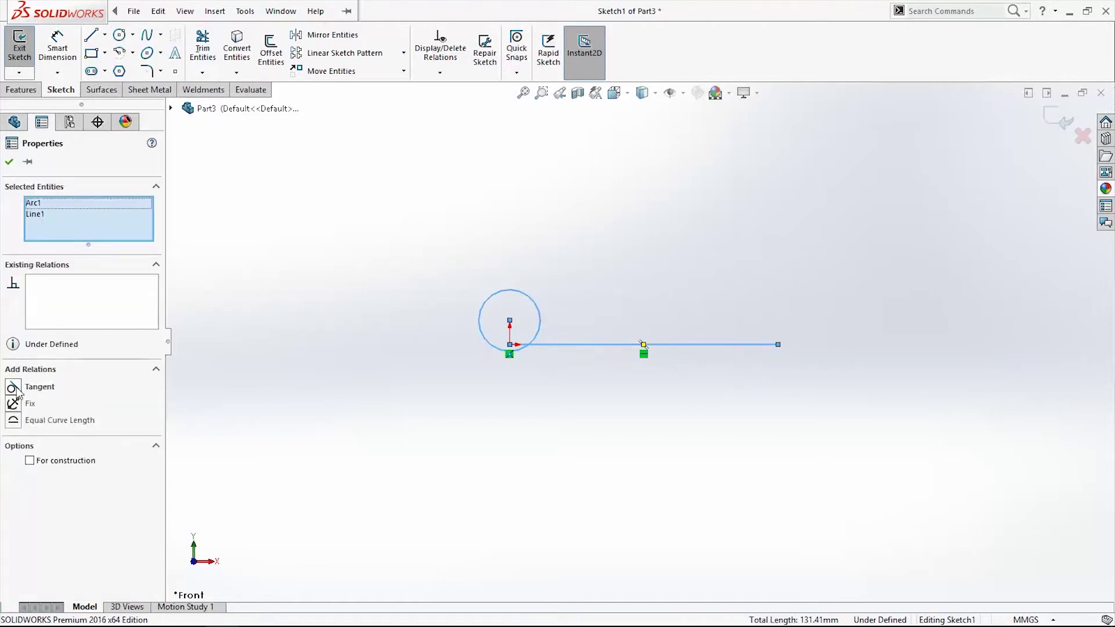
pyautogui.click(14, 388)
pyautogui.click(383, 330)
# - Add a Vertical relation between the circle's centre and the origin
pyautogui.click(510, 315)
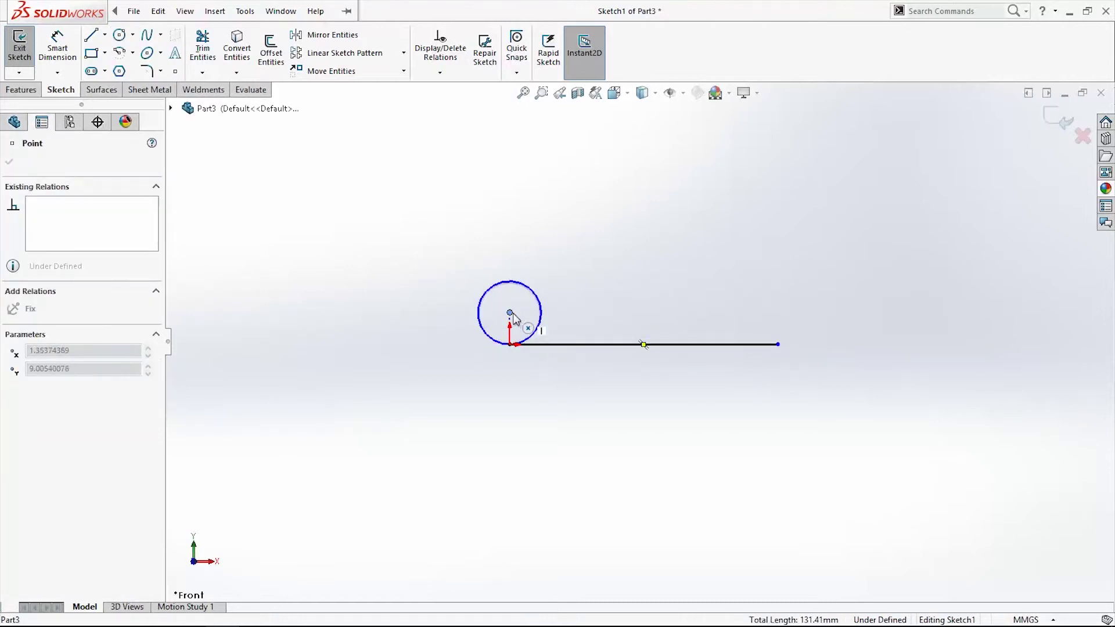
pyautogui.moveTo(511, 312); pyautogui.dragTo(519, 353)
pyautogui.keyDown('ctrl'); pyautogui.click(511, 345); pyautogui.keyUp('ctrl')
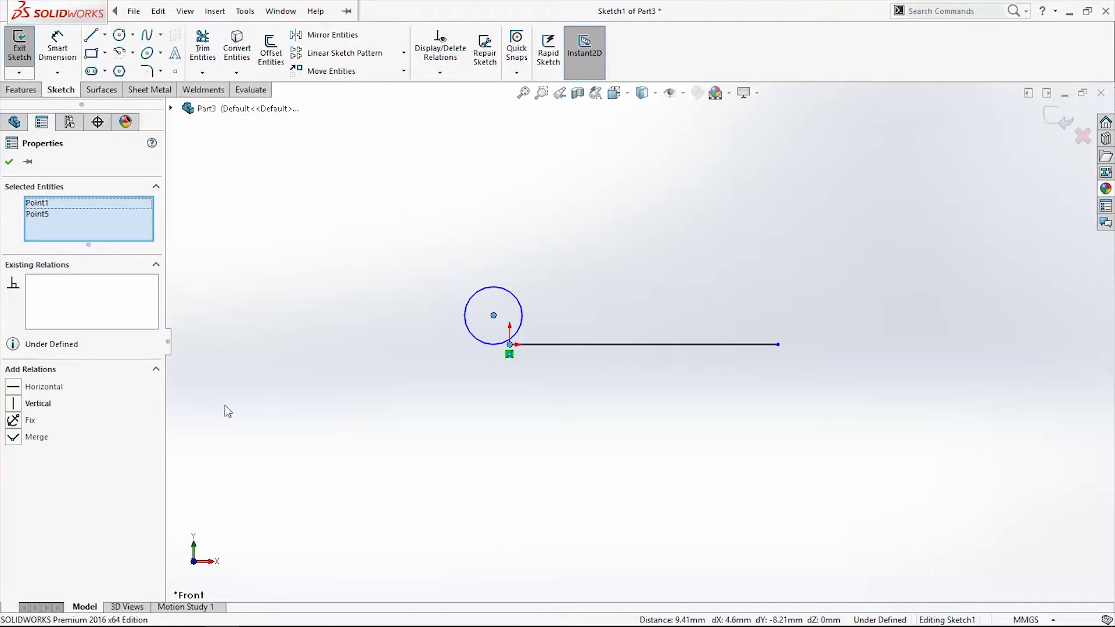
pyautogui.click(16, 403)
pyautogui.click(459, 401)
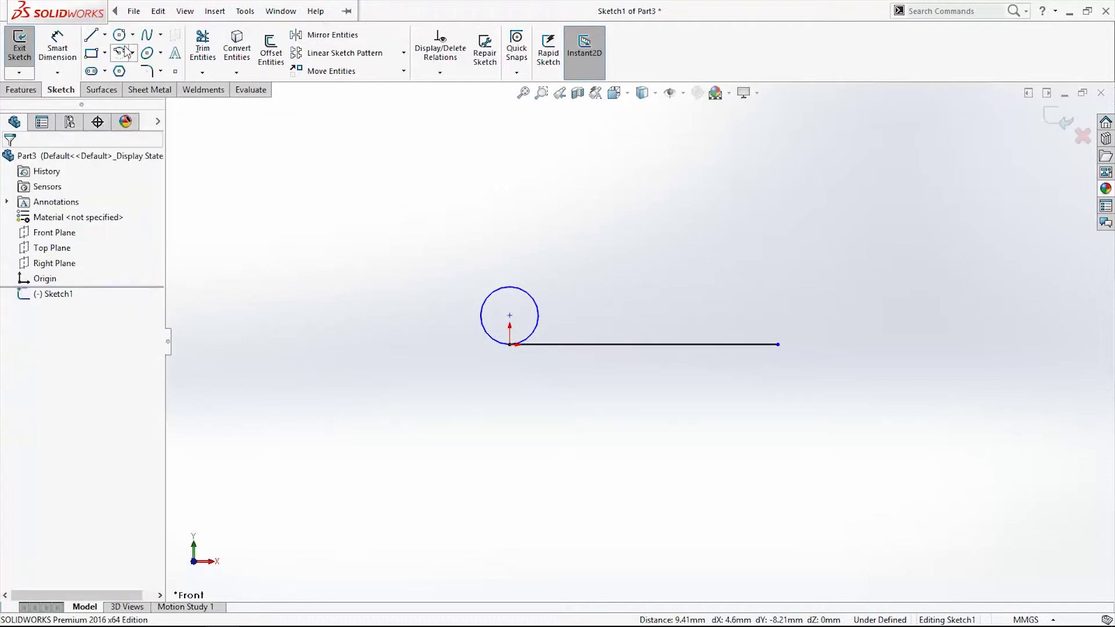
# - Draw a vertical centerline up from the line's midpoint
pyautogui.click(105, 34)
pyautogui.click(124, 68)
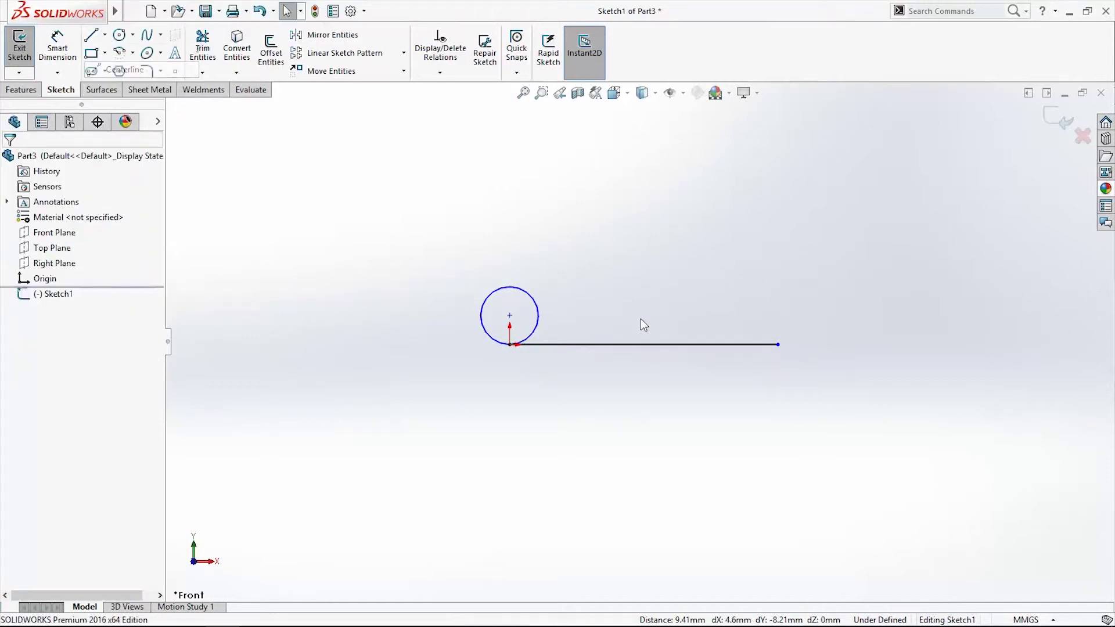
pyautogui.moveTo(643, 345); pyautogui.dragTo(643, 295)
pyautogui.press('Escape')
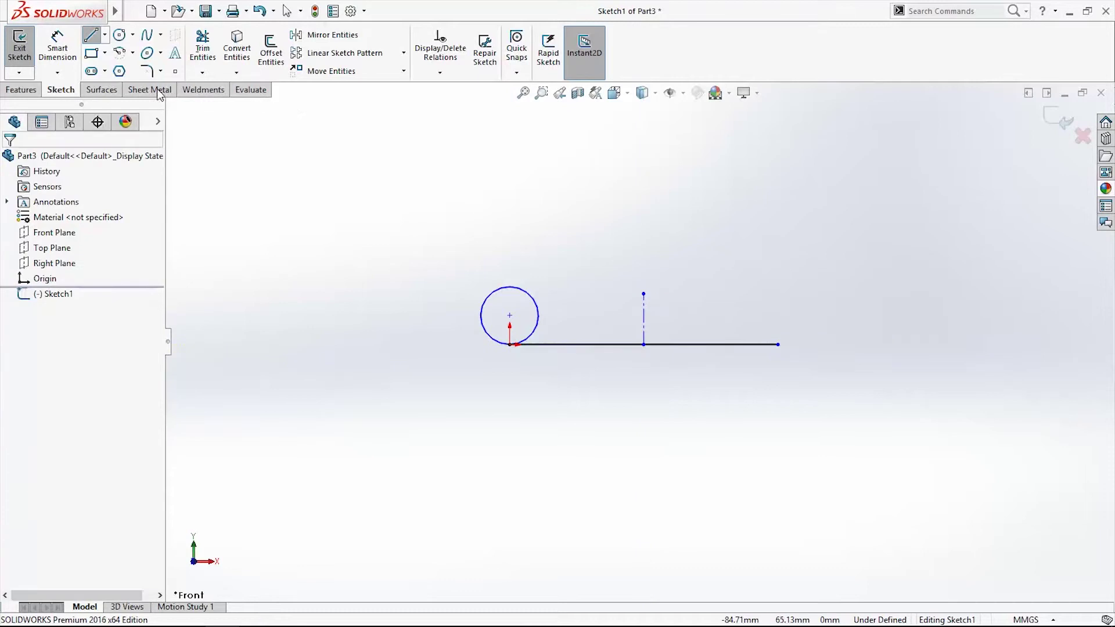
# - Dimension the line to 70 and the circle diameter to ⌀20
pyautogui.click(761, 345)
pyautogui.click(672, 416)
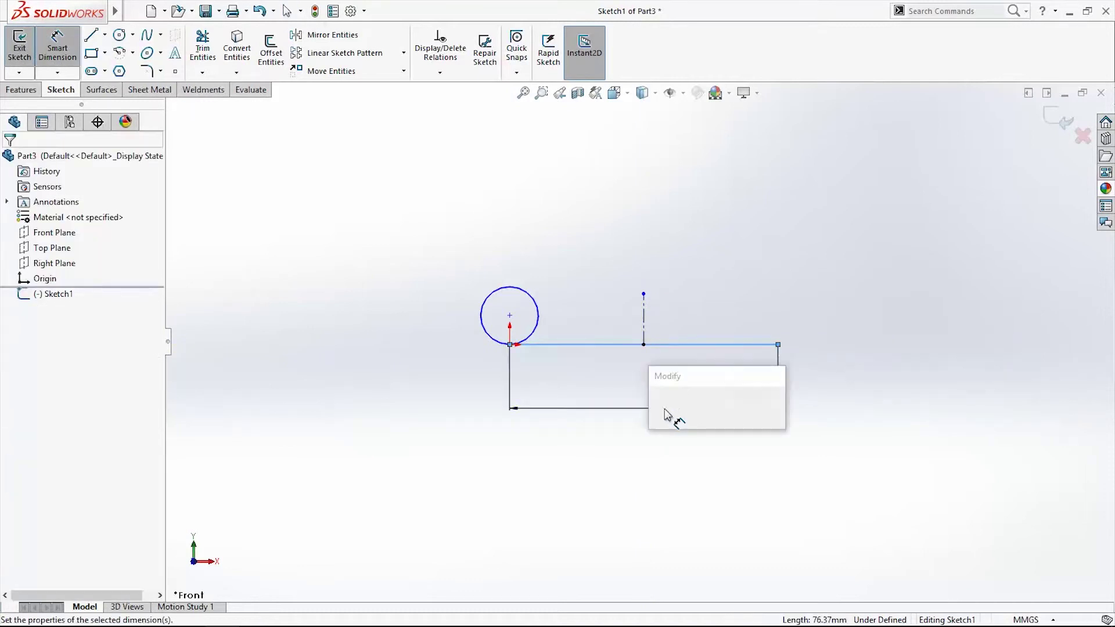
pyautogui.write('70')
pyautogui.press('Return')
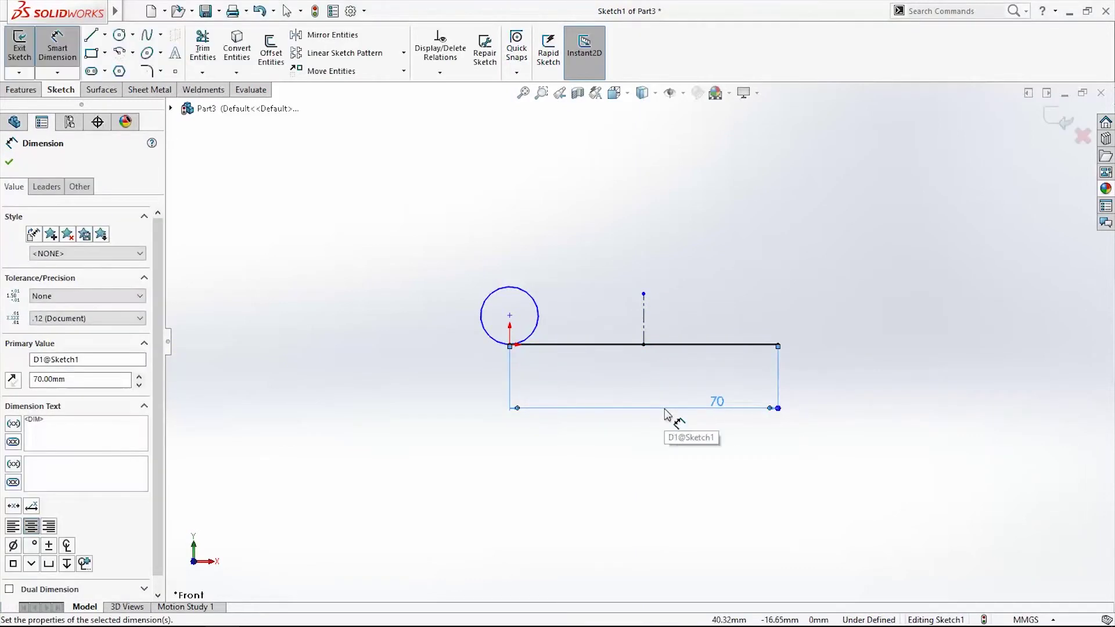
pyautogui.press('Escape')
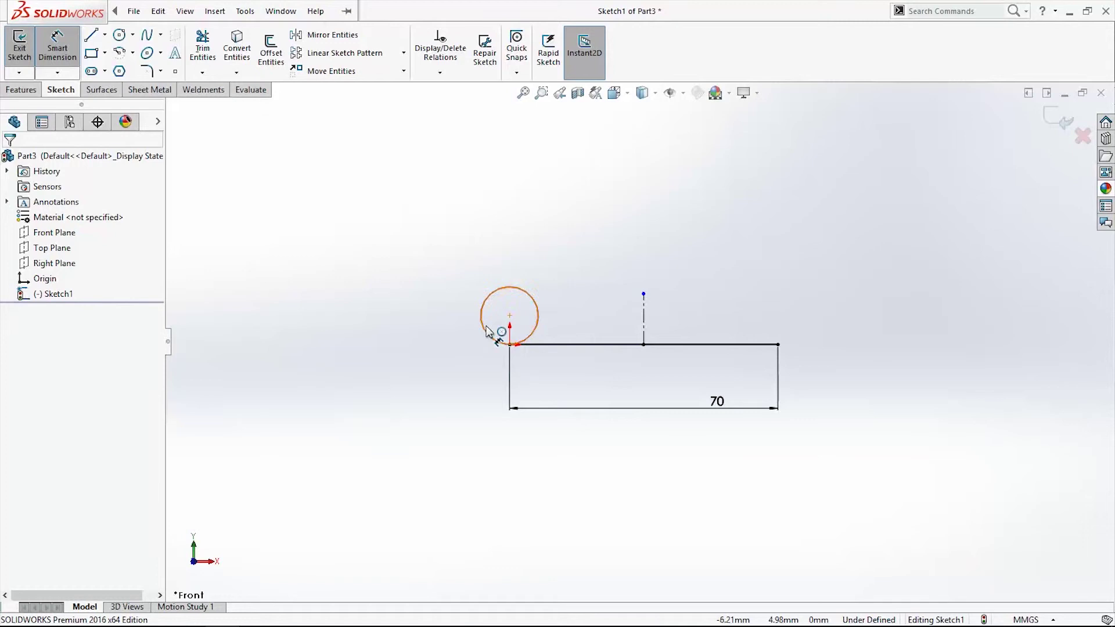
pyautogui.click(486, 331)
pyautogui.click(444, 371)
pyautogui.press('Return')
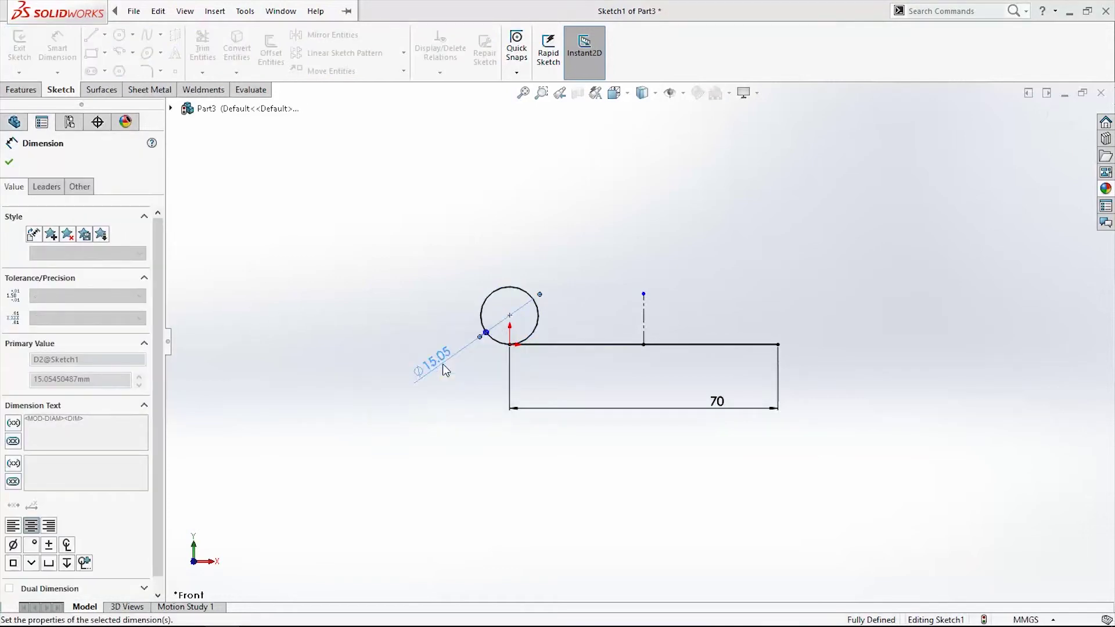
pyautogui.press('Escape')
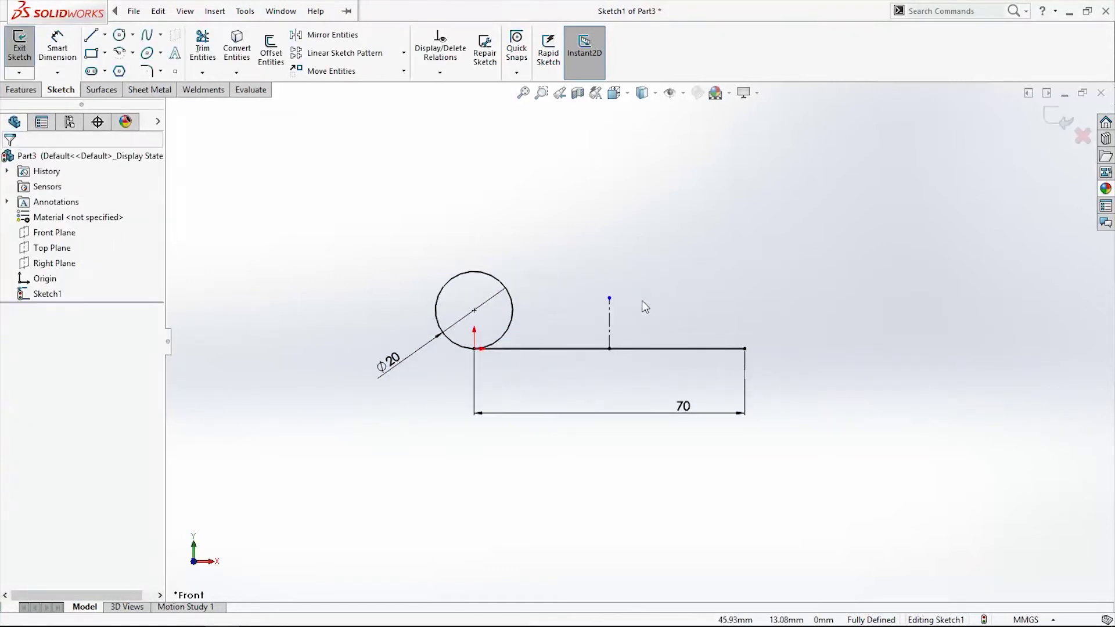
# - Add a concentric circle inside the large one and dimension it ⌀10
pyautogui.click(126, 36)
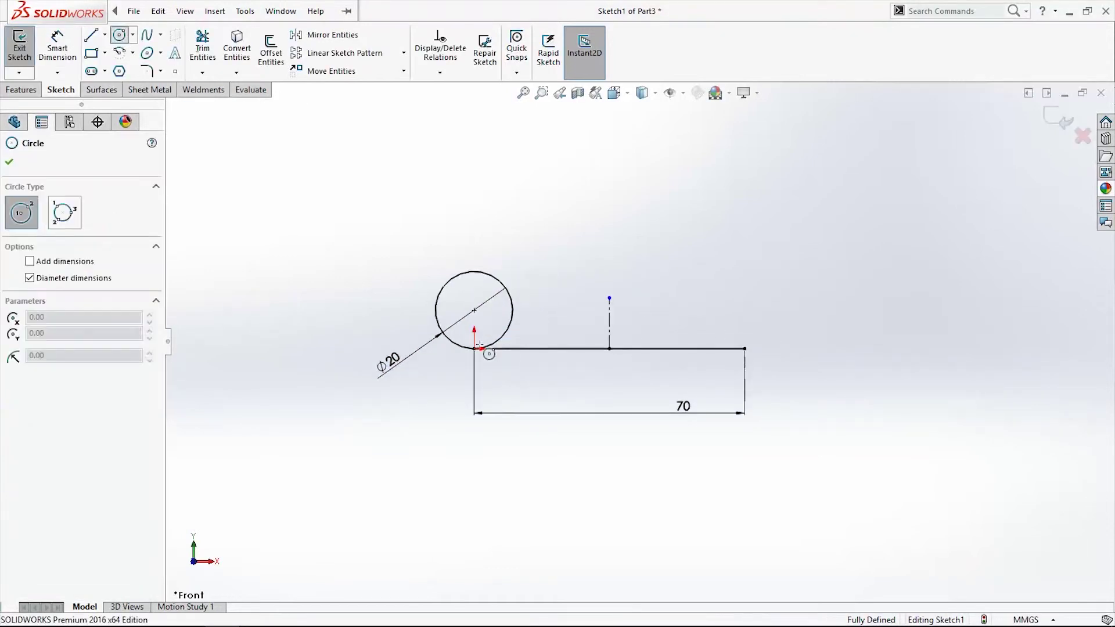
pyautogui.click(474, 310)
pyautogui.click(57, 46)
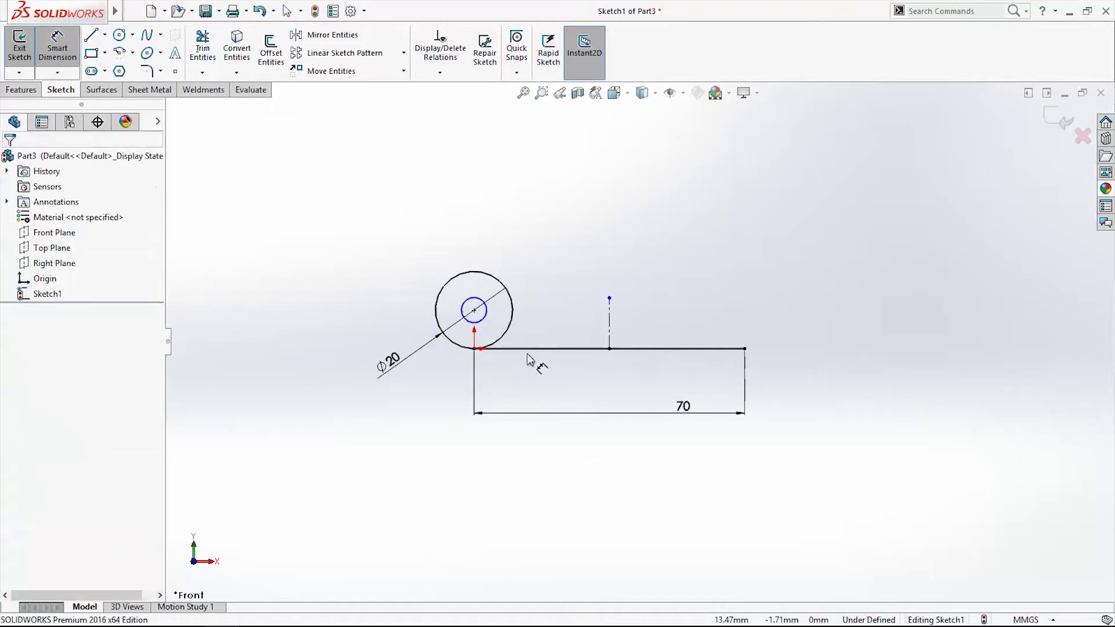
pyautogui.click(483, 320)
pyautogui.click(444, 439)
pyautogui.write('10')
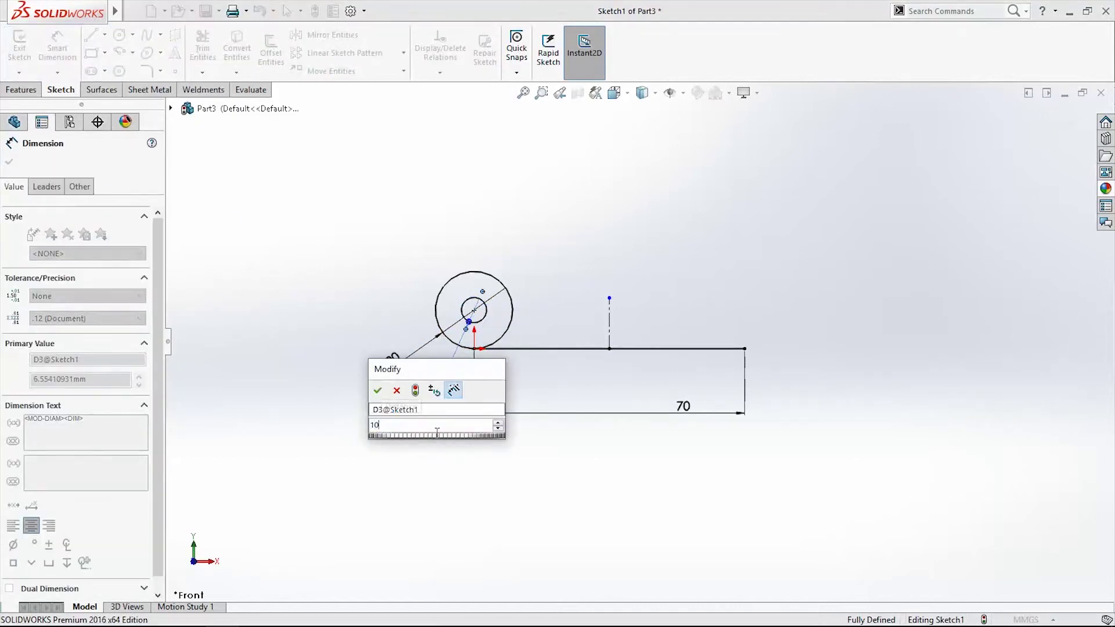
pyautogui.press('Return')
pyautogui.press('Escape')
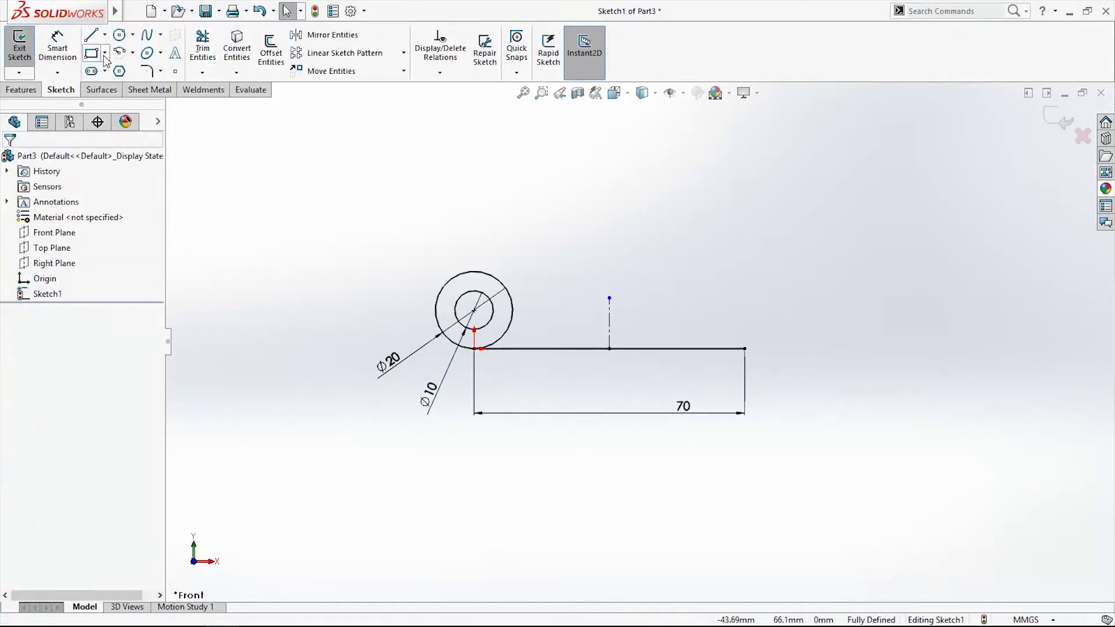
# - Draw a 35 mm horizontal line from the large circle's top
pyautogui.click(91, 35)
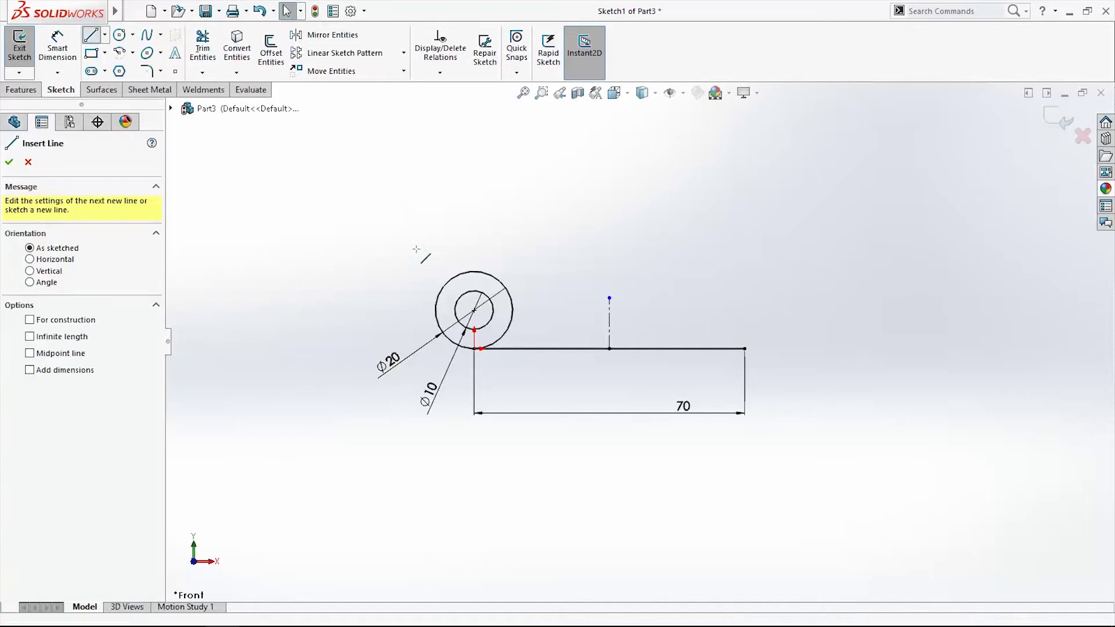
pyautogui.click(475, 271)
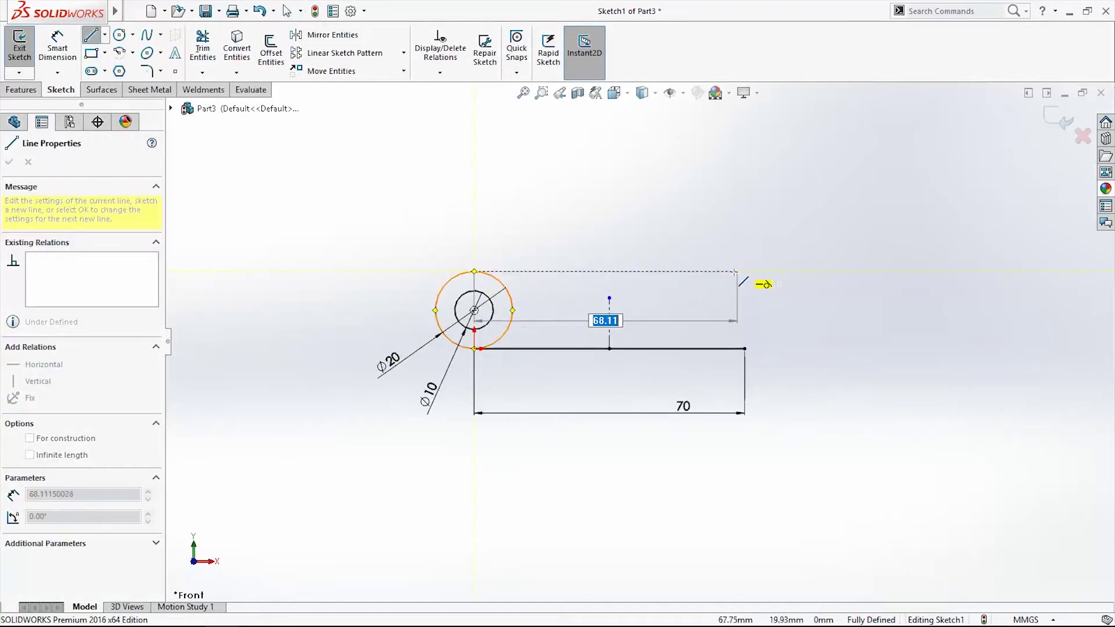
pyautogui.write('35')
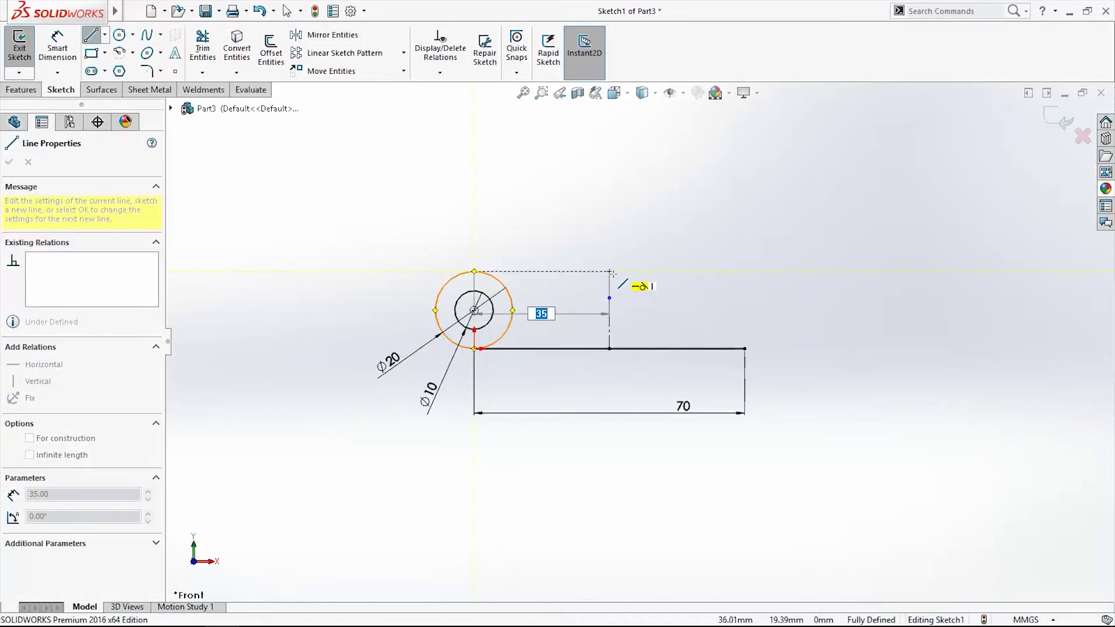
pyautogui.press('Return')
pyautogui.press('Escape')
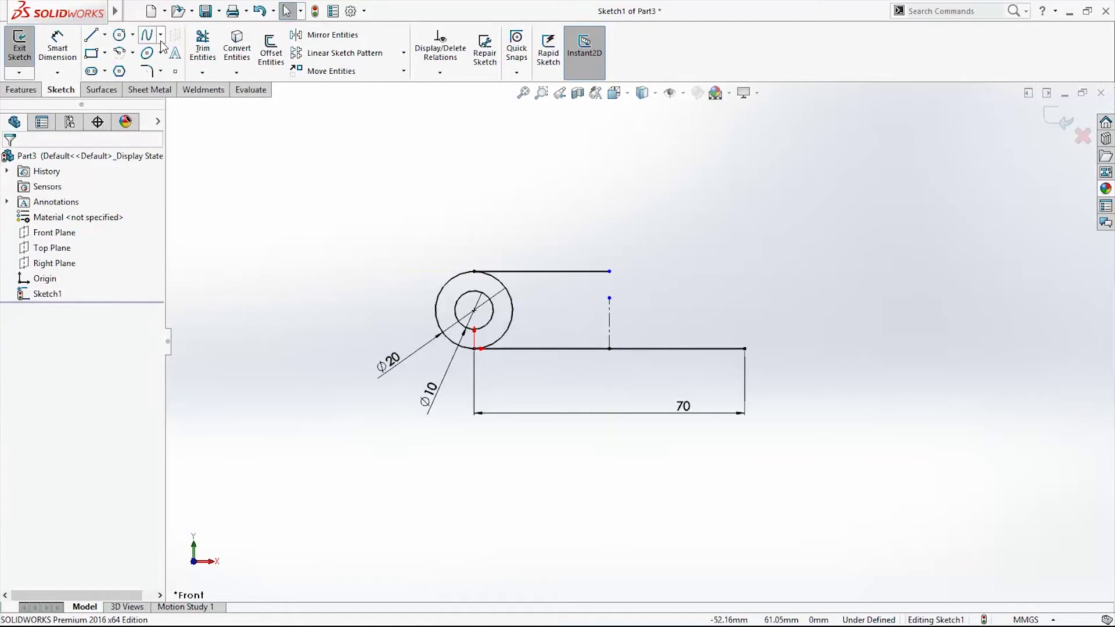
# - Mirror both circles and the top line across the vertical centerline
pyautogui.click(203, 46)
pyautogui.press('Escape')
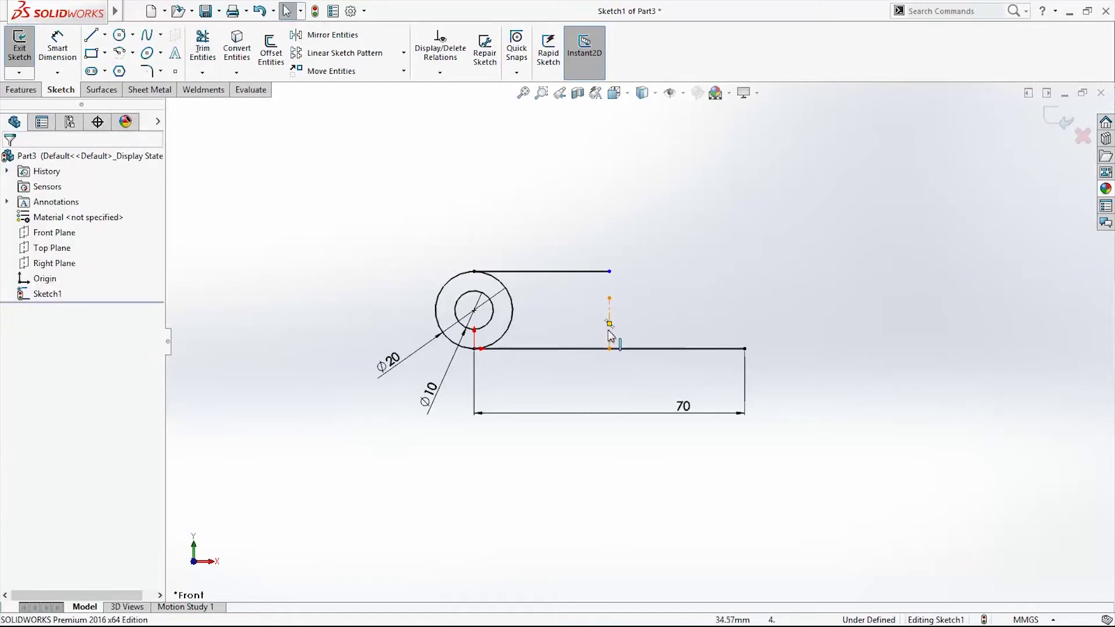
pyautogui.click(608, 331)
pyautogui.moveTo(371, 222); pyautogui.dragTo(566, 305)
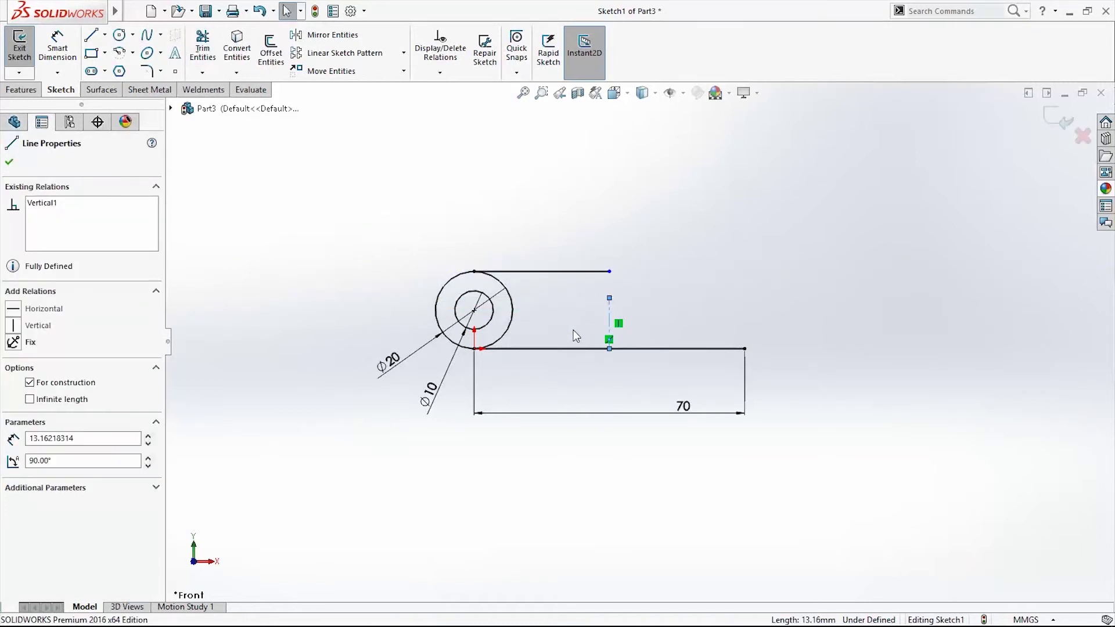
pyautogui.keyDown('ctrl'); pyautogui.click(511, 321); pyautogui.keyUp('ctrl')
pyautogui.keyDown('ctrl'); pyautogui.click(491, 302); pyautogui.keyUp('ctrl')
pyautogui.keyDown('ctrl'); pyautogui.click(552, 271); pyautogui.keyUp('ctrl')
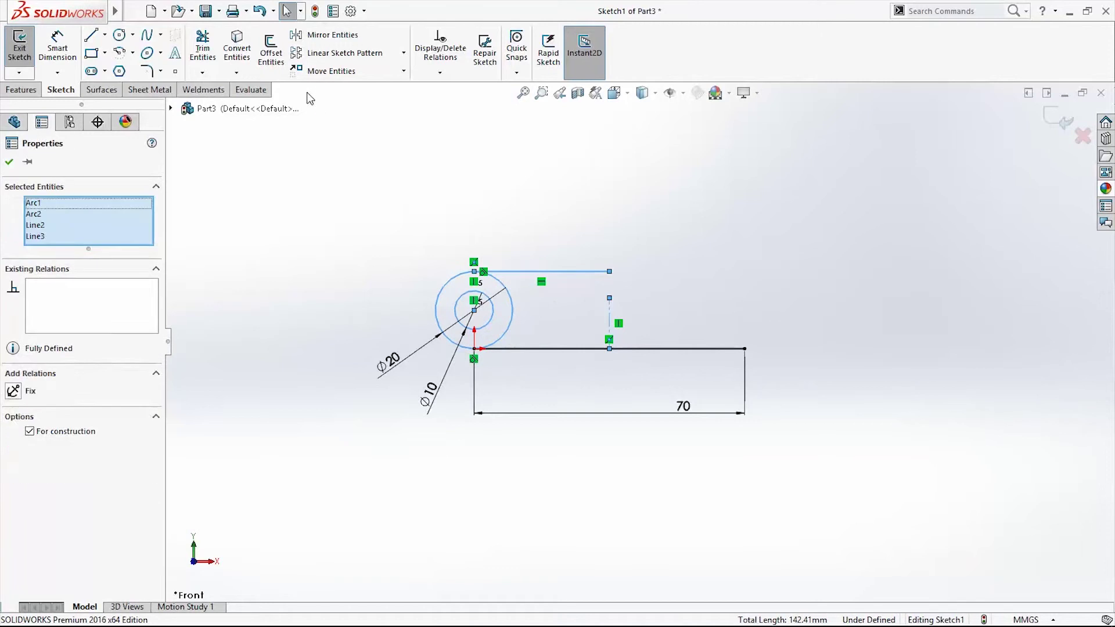
pyautogui.click(313, 35)
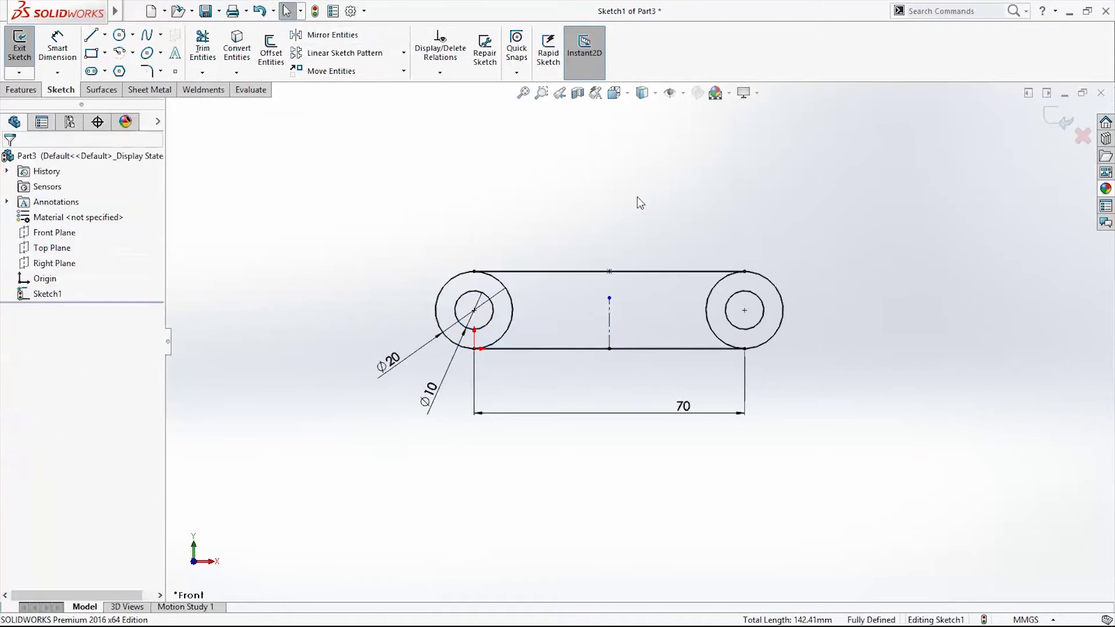
pyautogui.click(610, 272)
pyautogui.click(712, 386)
# - Extrude the middle region and both end rings 10 mm Blind as Boss-Extrude1
pyautogui.click(22, 90)
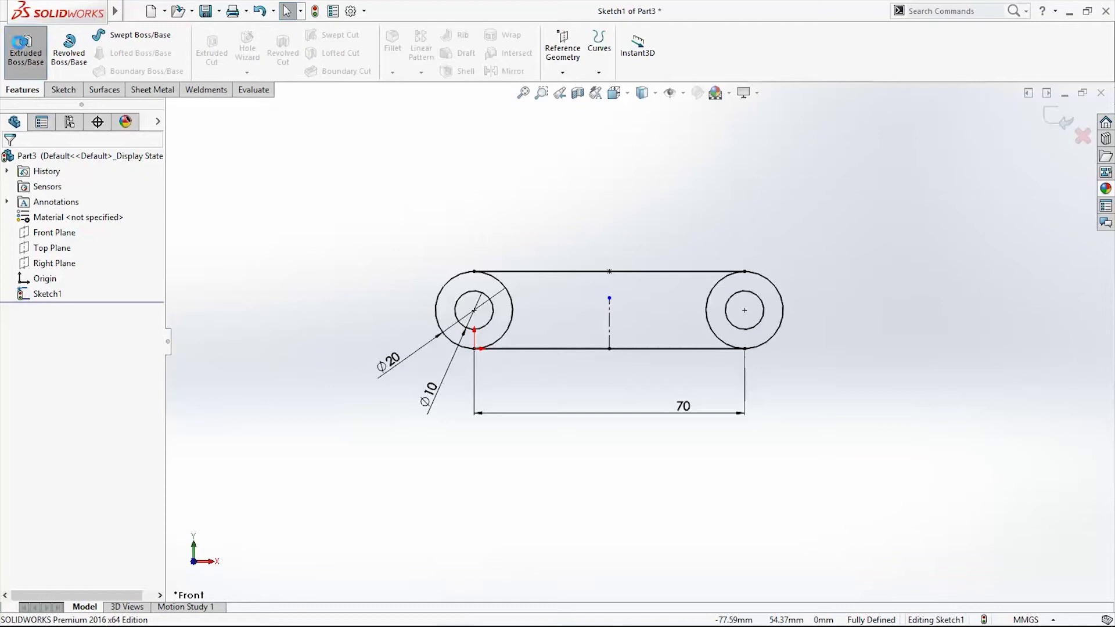
pyautogui.click(25, 49)
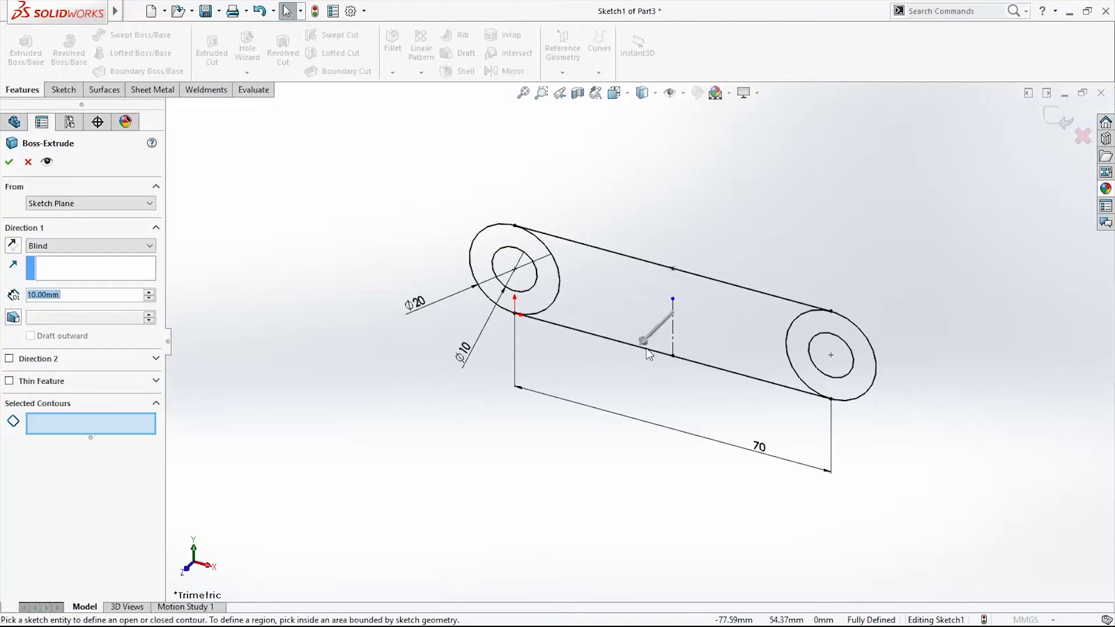
pyautogui.click(604, 301)
pyautogui.click(551, 285)
pyautogui.click(863, 354)
pyautogui.moveTo(721, 454)
pyautogui.mouseDown(button='middle')
pyautogui.moveTo(737, 378)
pyautogui.moveTo(757, 378)
pyautogui.mouseUp(button='middle')
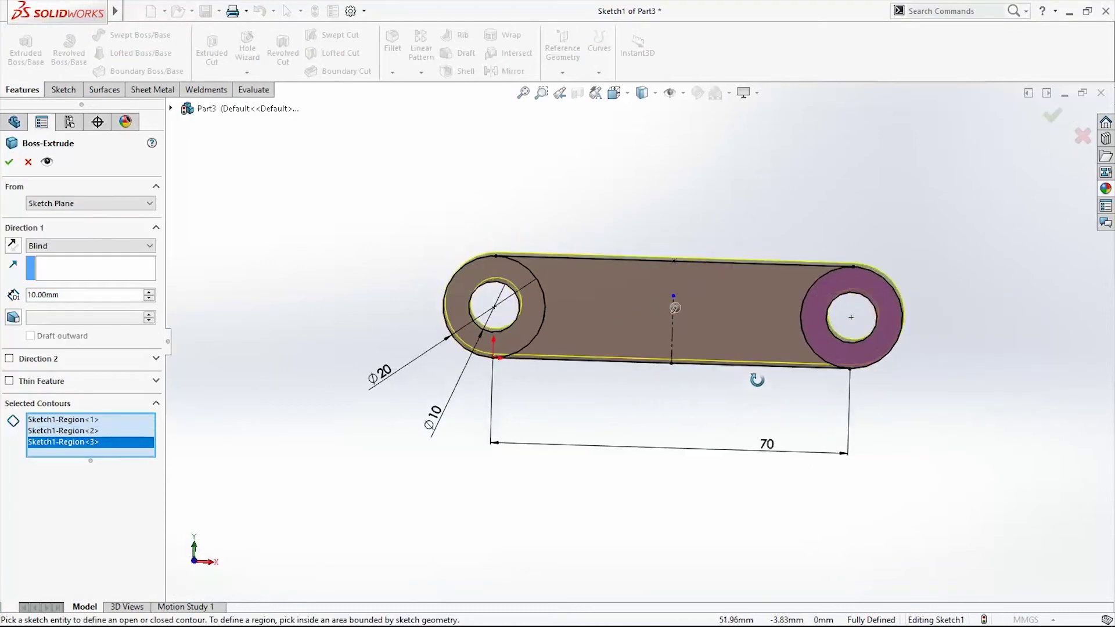
pyautogui.click(9, 163)
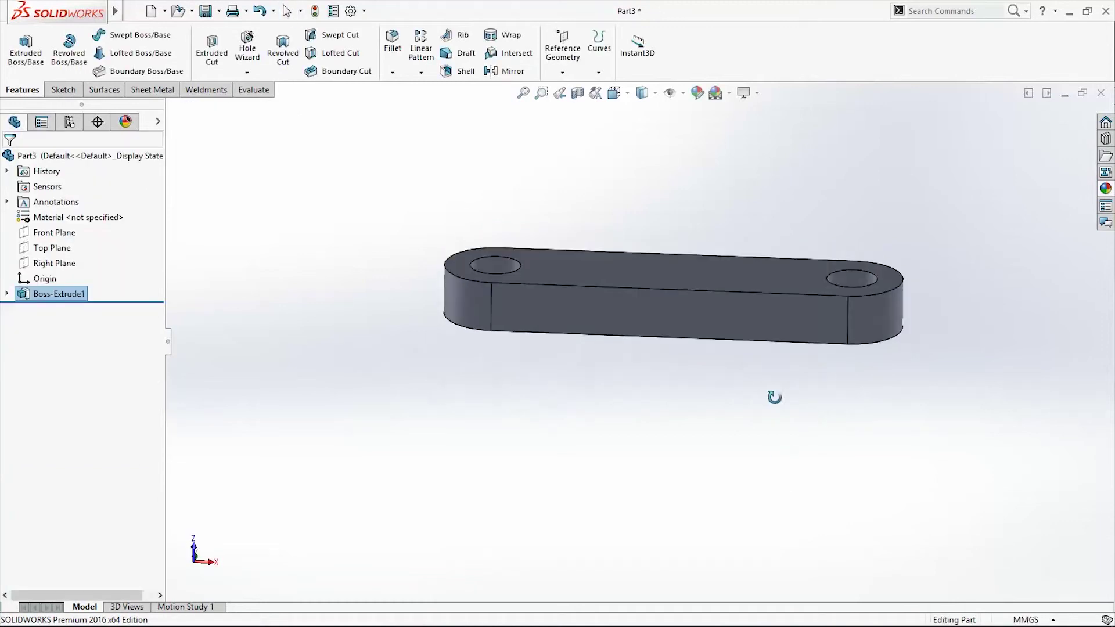
pyautogui.moveTo(774, 397)
pyautogui.mouseDown(button='middle')
pyautogui.moveTo(784, 456)
pyautogui.moveTo(752, 503)
pyautogui.moveTo(709, 398)
pyautogui.mouseUp(button='middle')
# - Switch to Front view and start a sketch on the bar's front face
pyautogui.press('space')
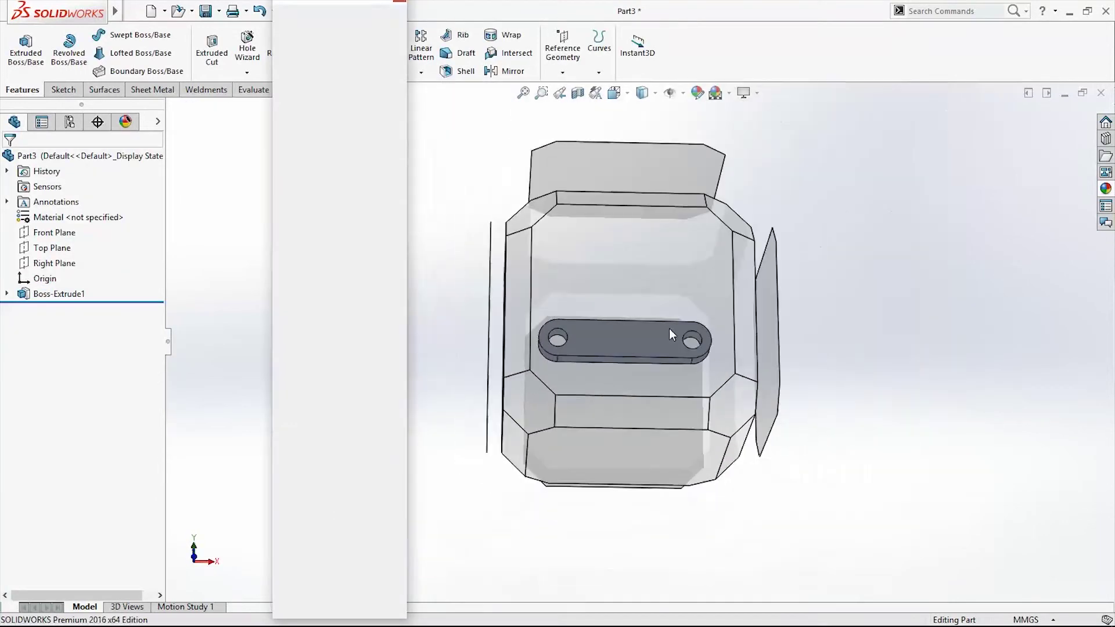
pyautogui.click(669, 330)
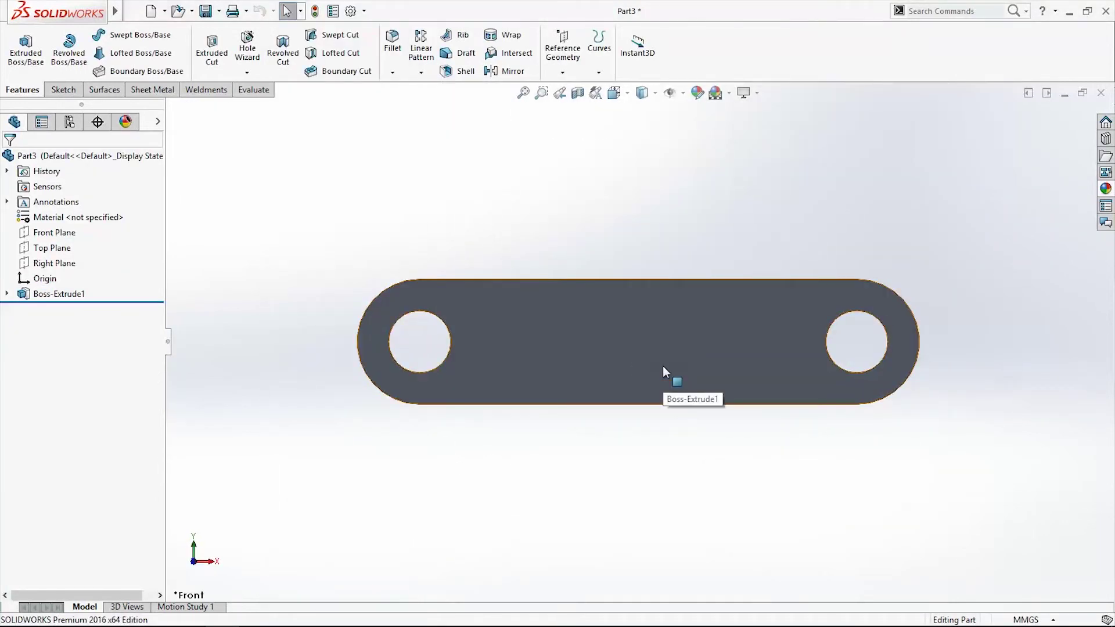
pyautogui.click(649, 326)
pyautogui.click(63, 89)
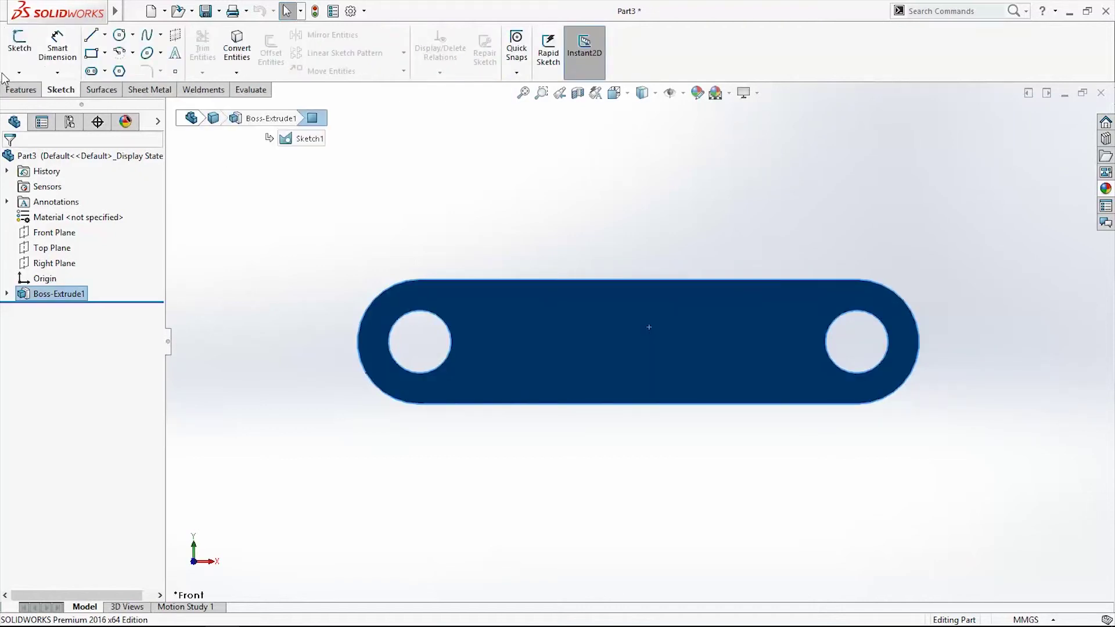
pyautogui.click(19, 43)
# - Draw two vertical lines spanning the bar, joined along its top edge
pyautogui.click(91, 35)
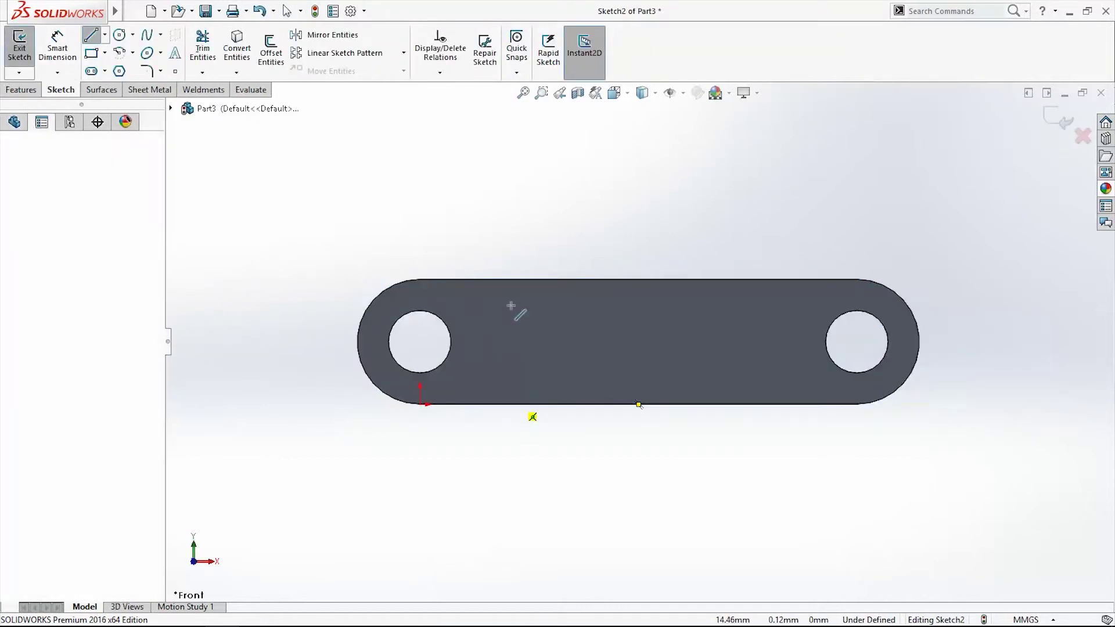
pyautogui.click(510, 405)
pyautogui.click(511, 280)
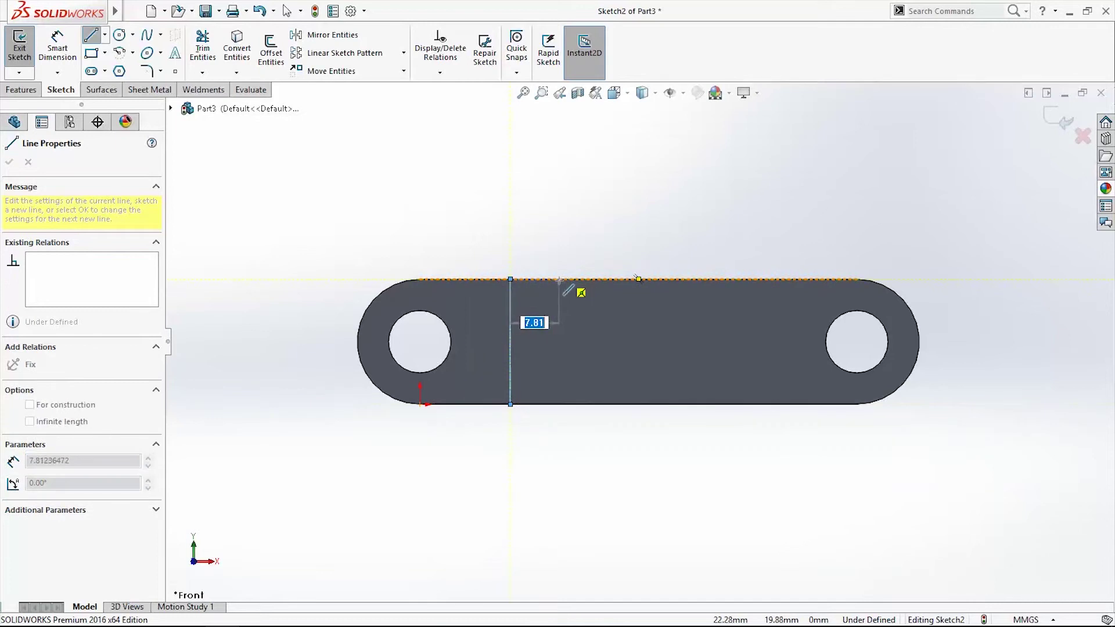
pyautogui.click(560, 279)
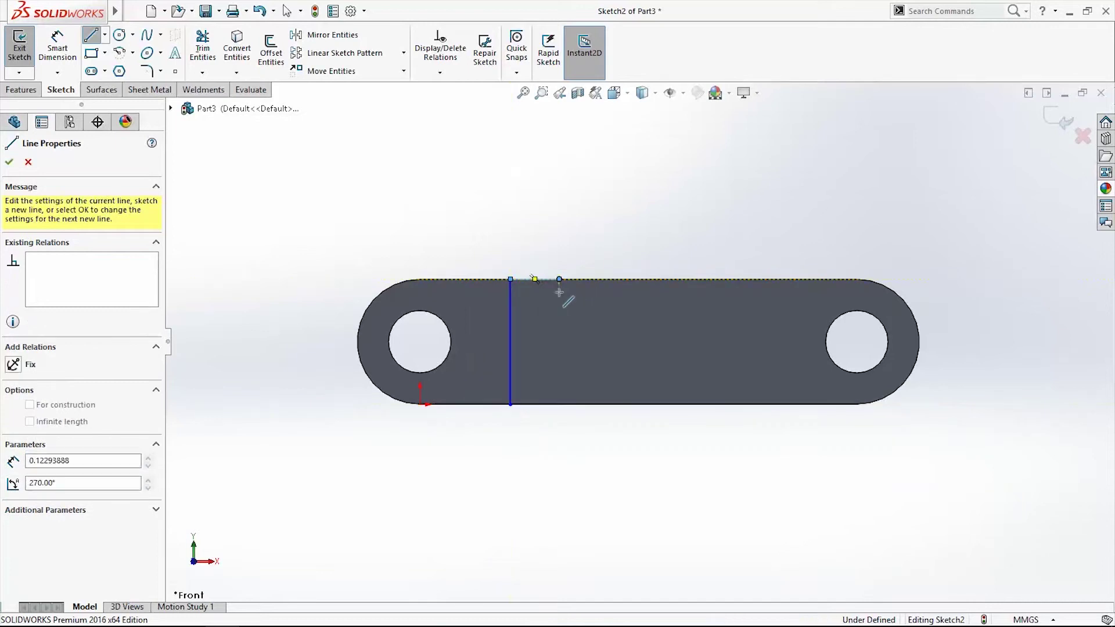
pyautogui.click(561, 406)
pyautogui.press('Escape')
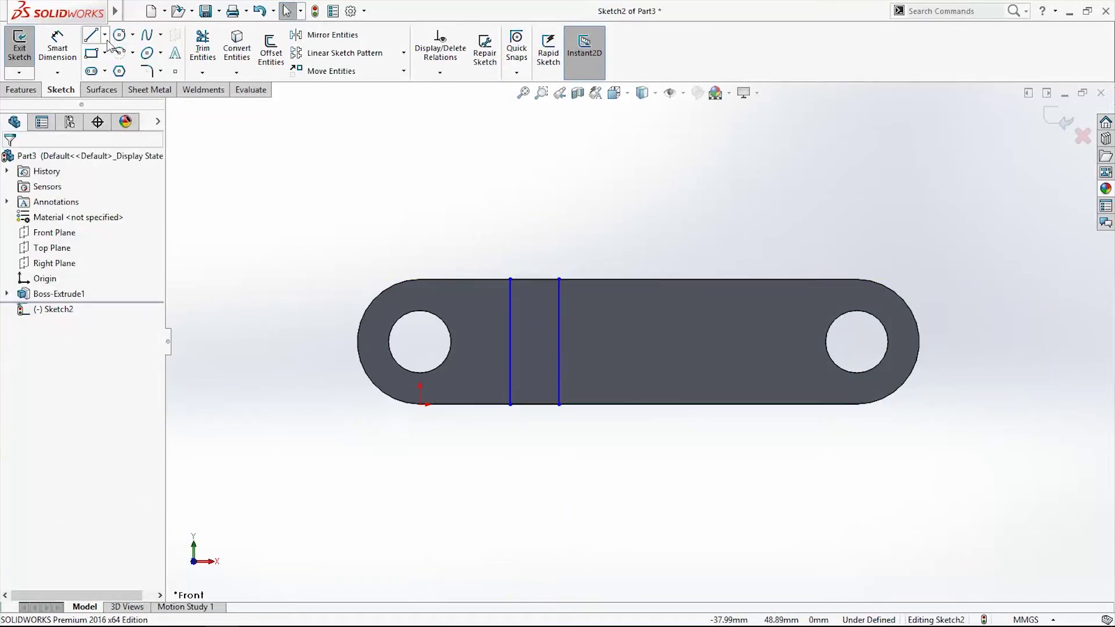
# - Draw a third vertical line further right, continuing along the top edge
pyautogui.click(91, 36)
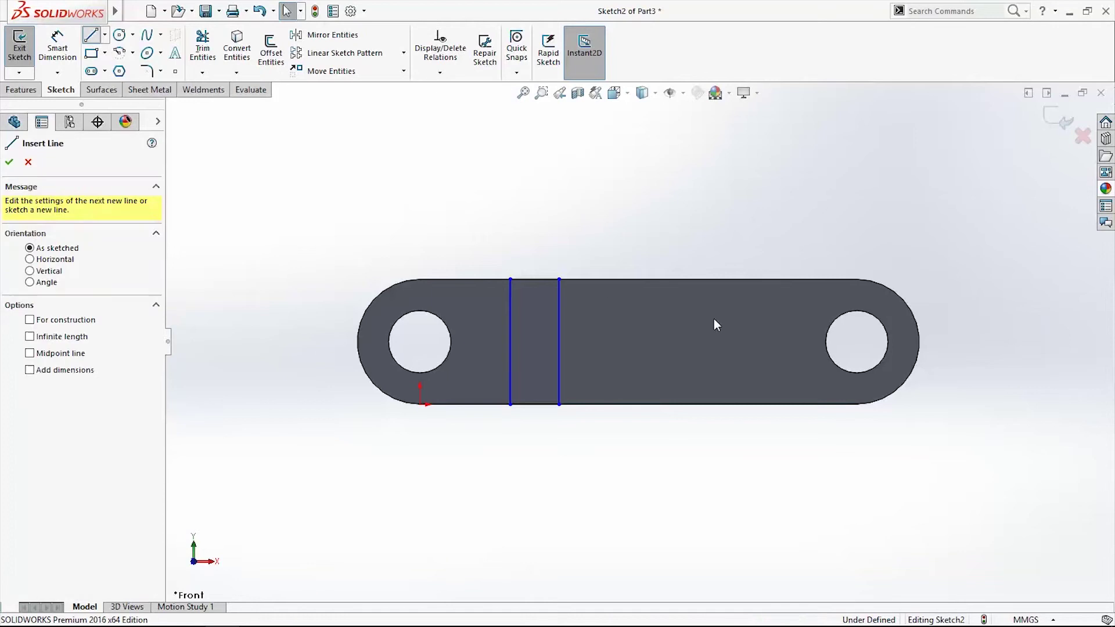
pyautogui.click(560, 279)
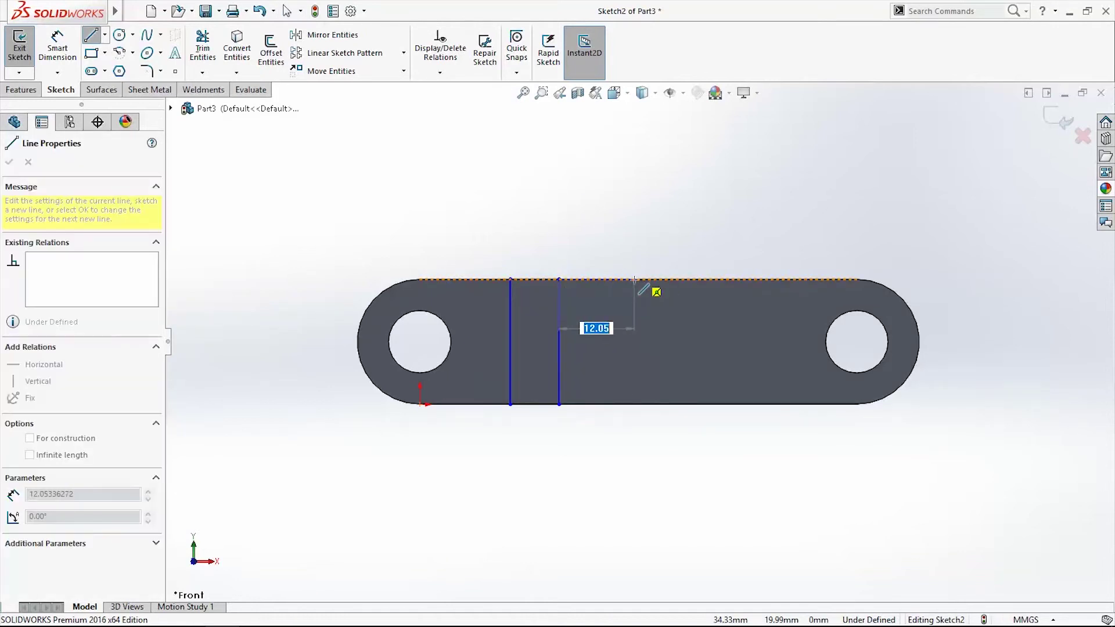
pyautogui.click(639, 279)
pyautogui.click(639, 404)
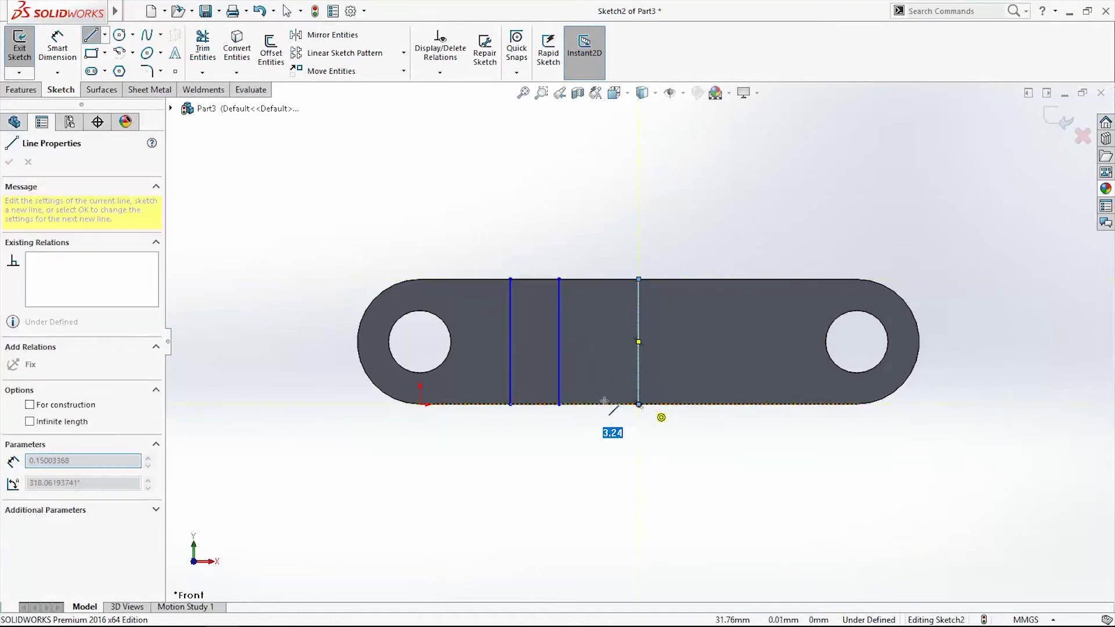
pyautogui.press('Escape')
pyautogui.press('Escape')
pyautogui.click(58, 50)
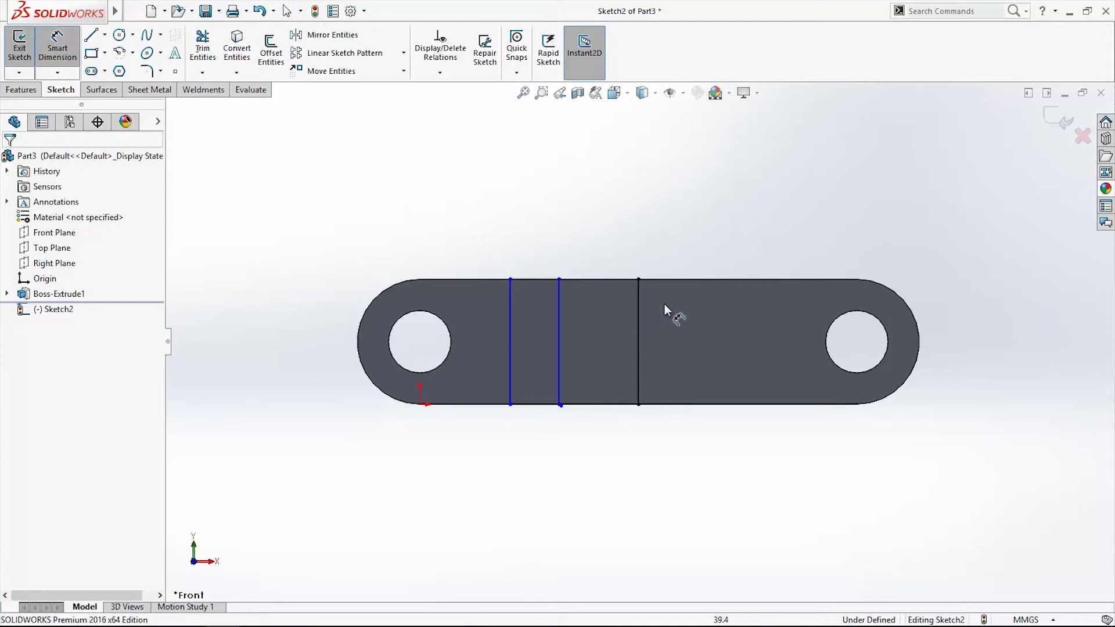
# - Dimension the spacings between the vertical lines as 13 and 8
pyautogui.click(640, 306)
pyautogui.click(561, 306)
pyautogui.click(587, 245)
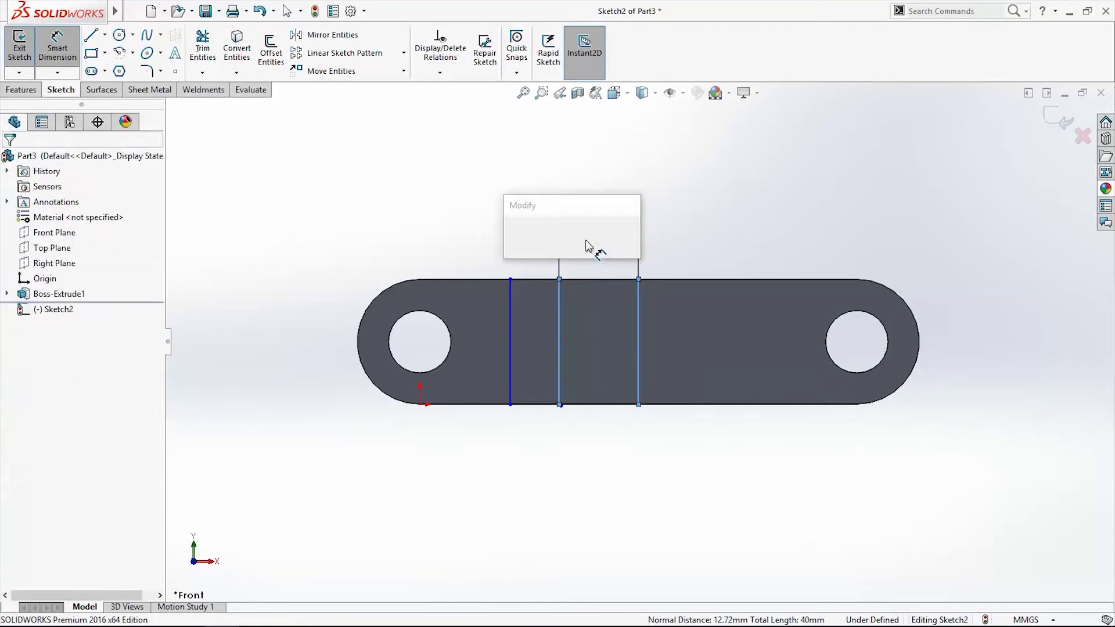
pyautogui.write('13')
pyautogui.press('Return')
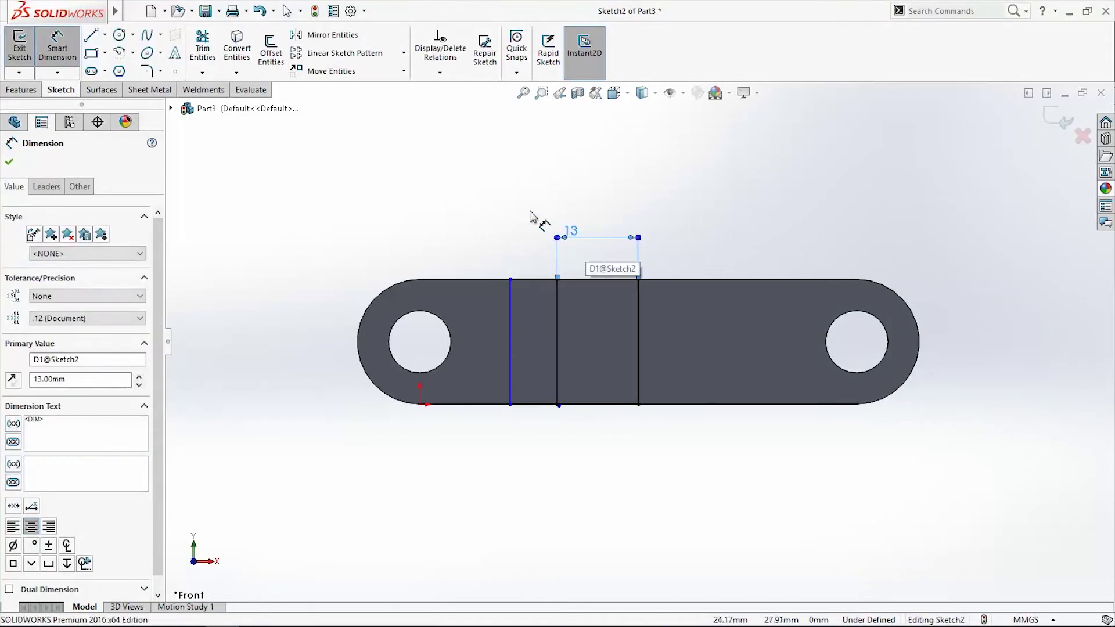
pyautogui.press('Escape')
pyautogui.click(558, 299)
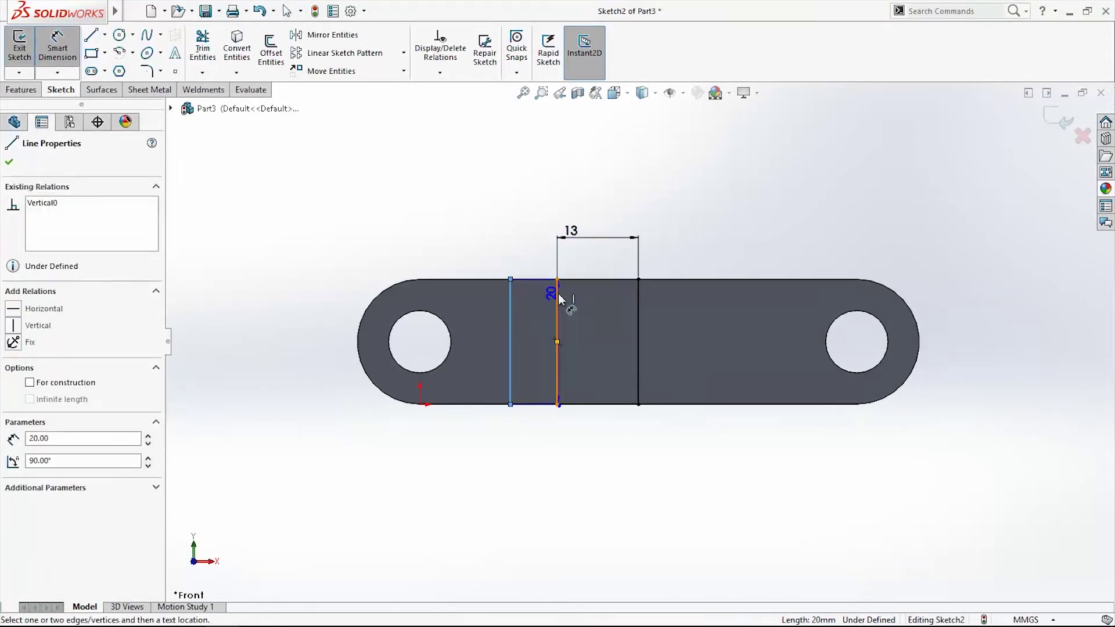
pyautogui.click(556, 297)
pyautogui.click(523, 261)
pyautogui.write('8')
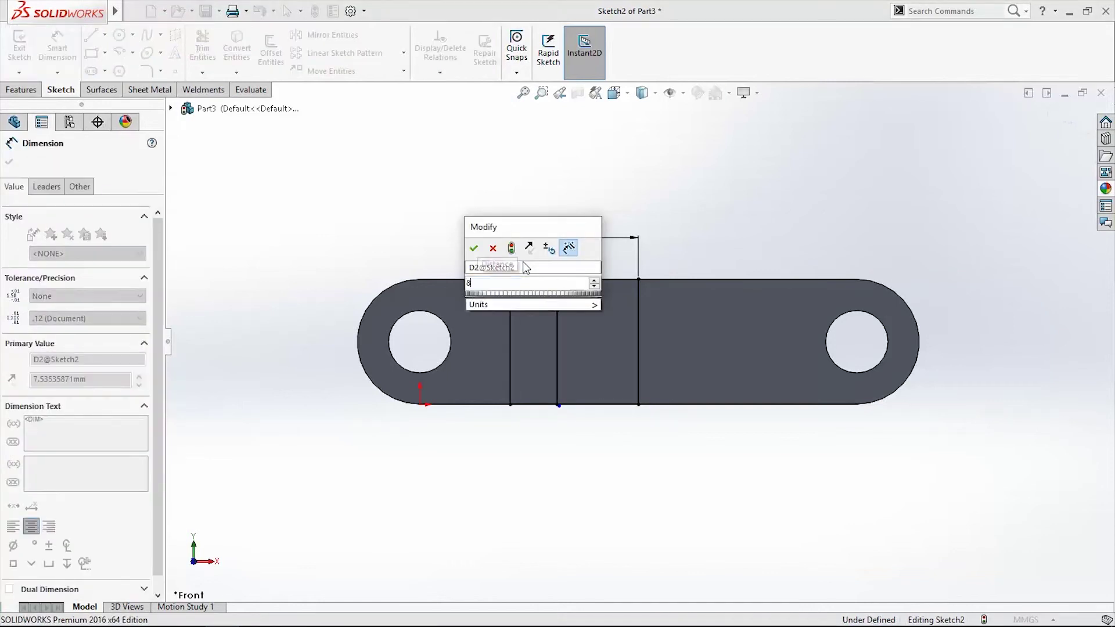
pyautogui.press('Return')
pyautogui.press('Escape')
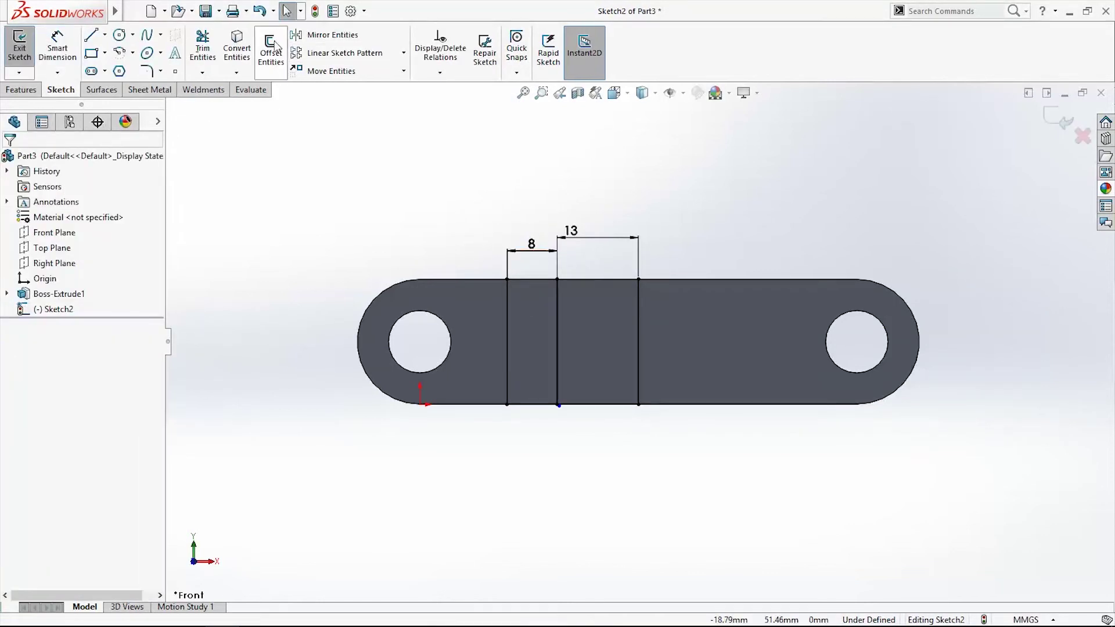
# - Round both corners of the 8-wide rectangle with R3 sketch fillets
pyautogui.click(153, 69)
pyautogui.click(1059, 120)
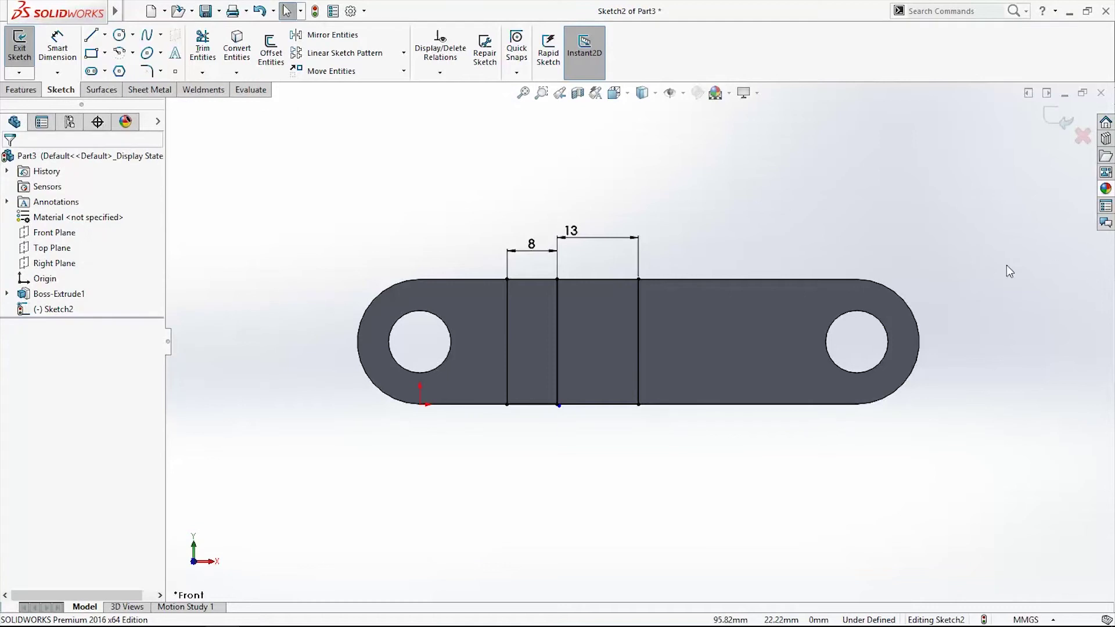
pyautogui.click(145, 74)
pyautogui.click(508, 280)
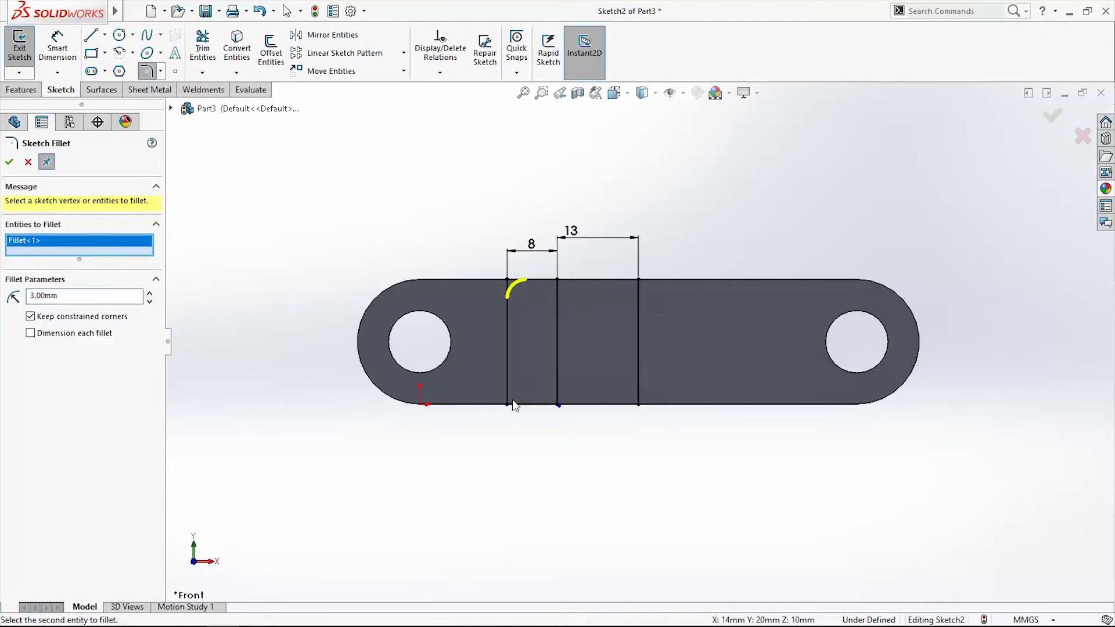
pyautogui.click(508, 407)
pyautogui.press('Return')
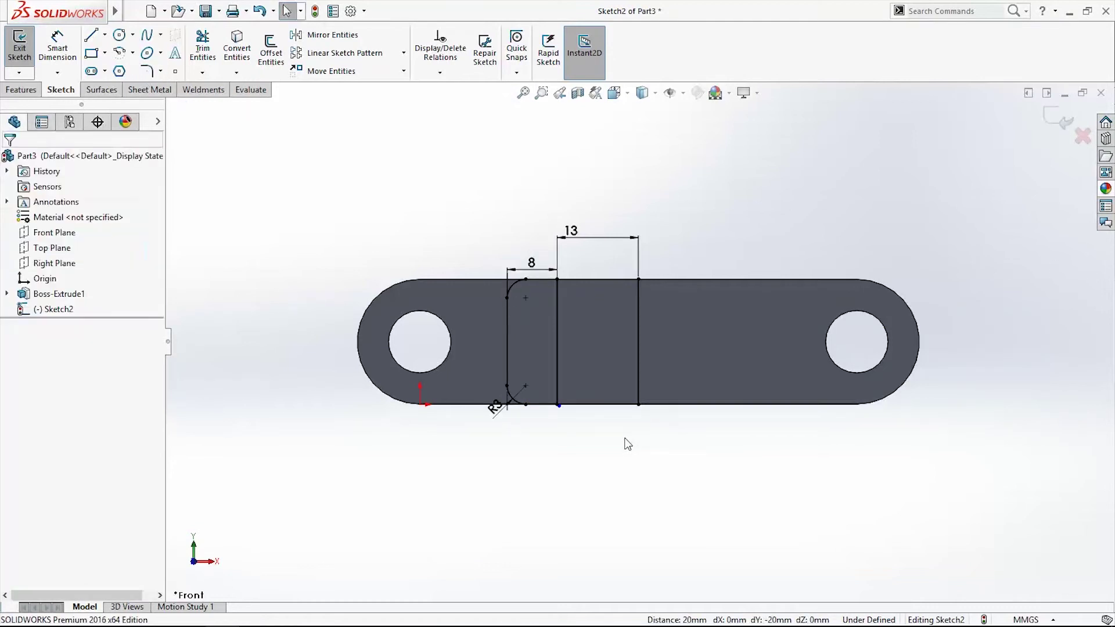
# - Exit the sketch and extrude its rounded 8-wide region 8 mm
pyautogui.click(20, 47)
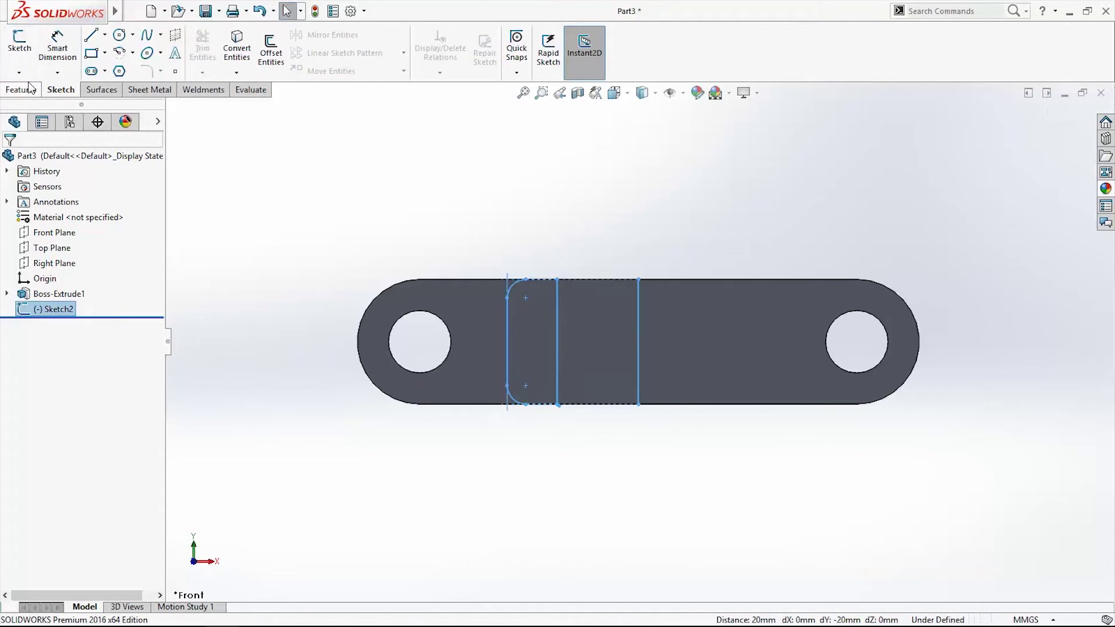
pyautogui.click(21, 89)
pyautogui.click(26, 49)
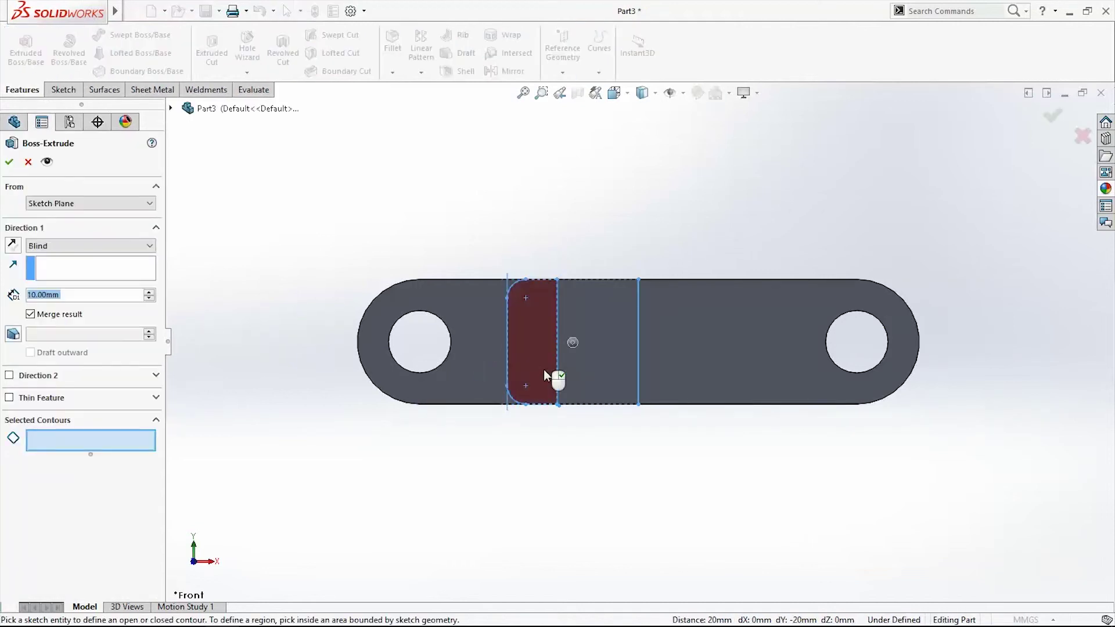
pyautogui.click(533, 335)
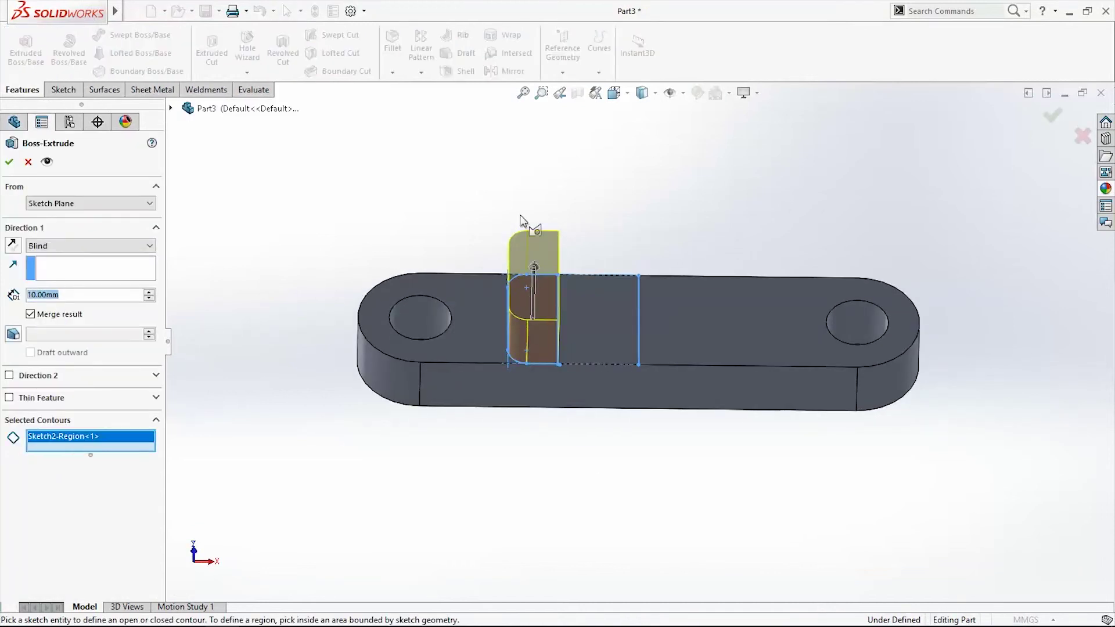
pyautogui.rightClick(836, 317)
pyautogui.click(76, 296)
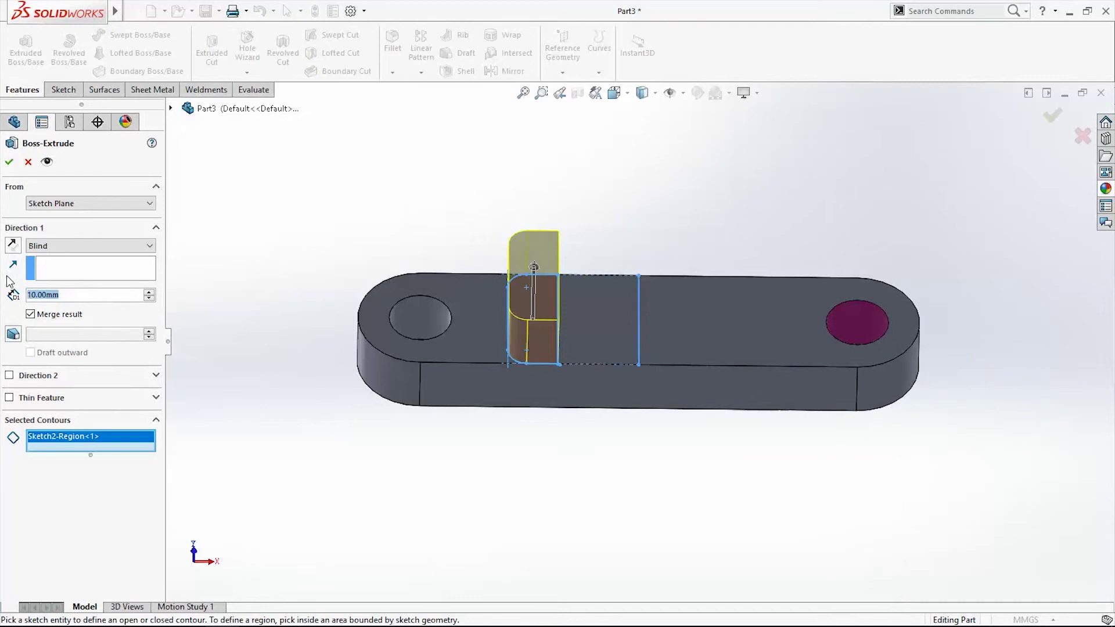
pyautogui.write('8')
pyautogui.press('Return')
pyautogui.click(11, 161)
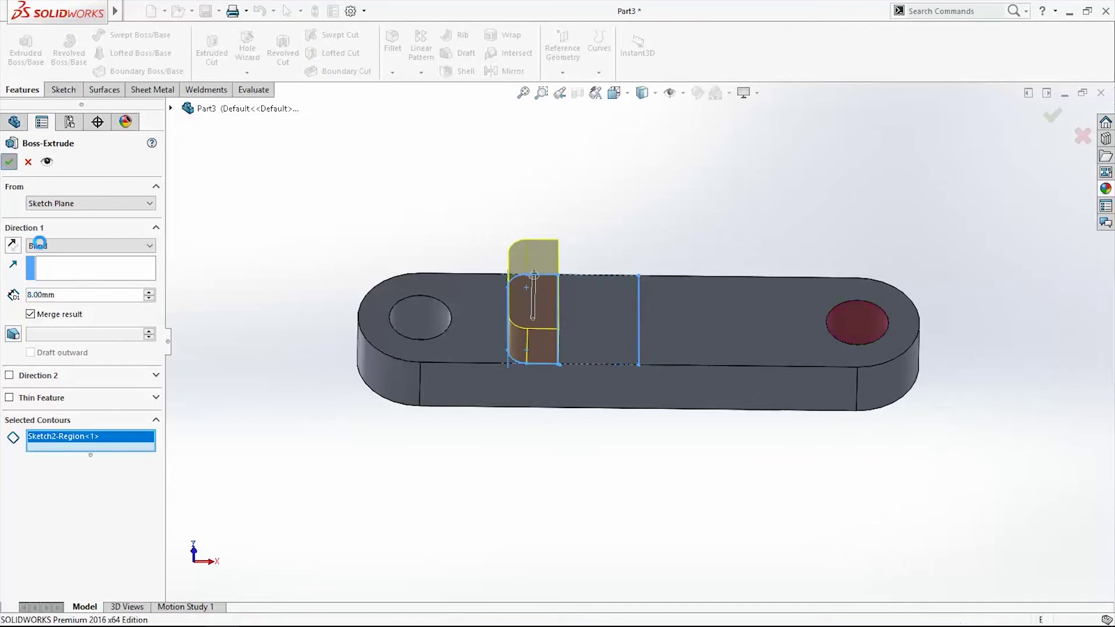
# - Extrude Sketch2's 13-wide rectangle region 18 mm beside the 8 mm block
pyautogui.click(74, 324)
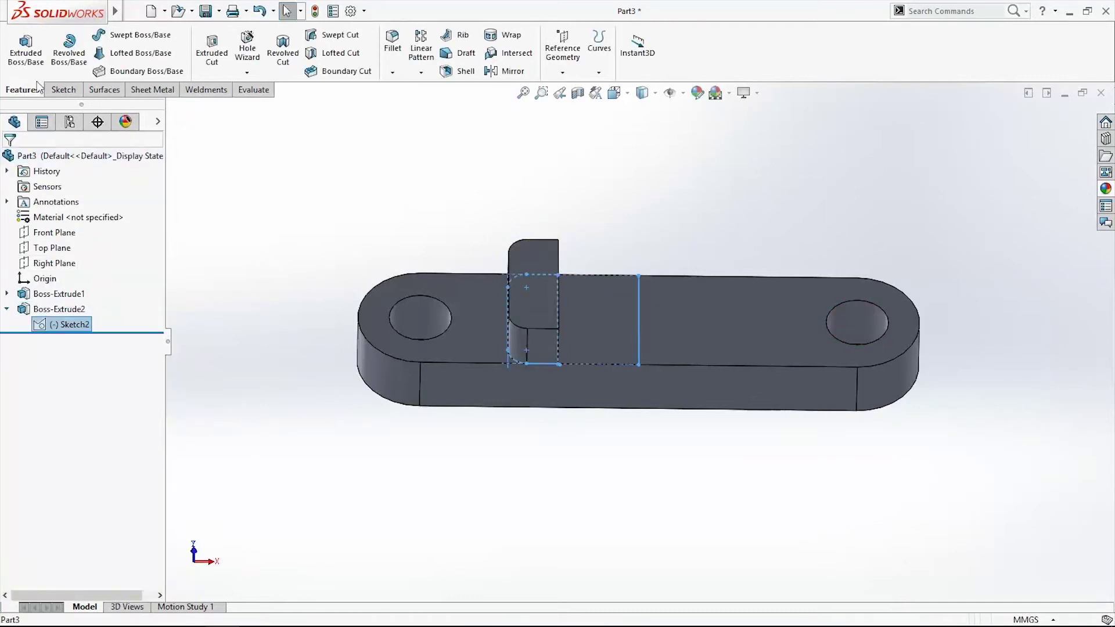
pyautogui.click(26, 49)
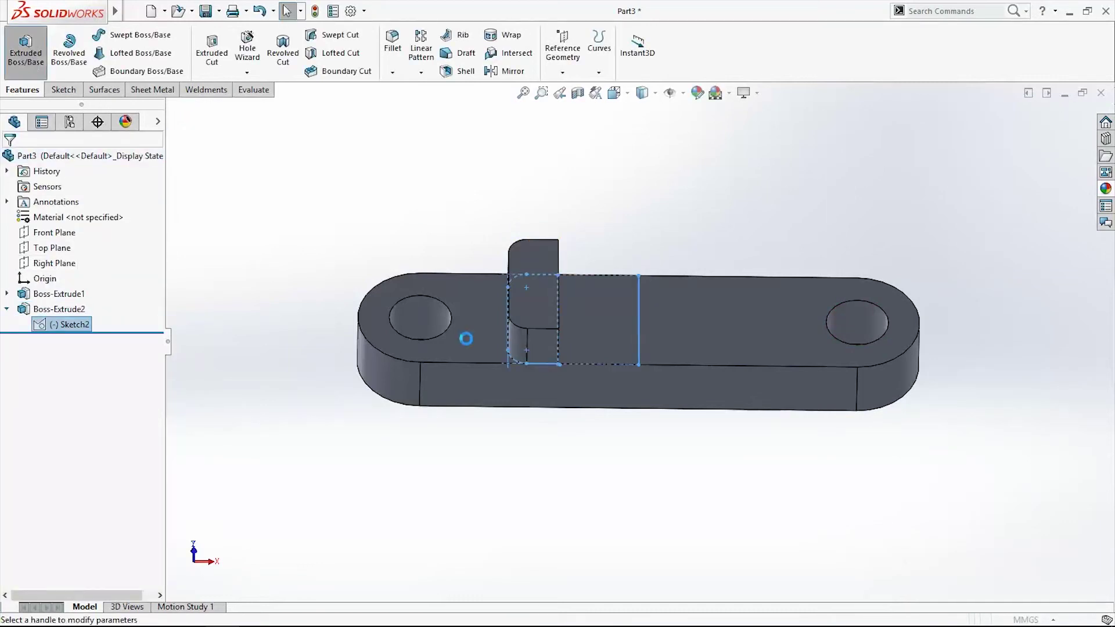
pyautogui.click(624, 351)
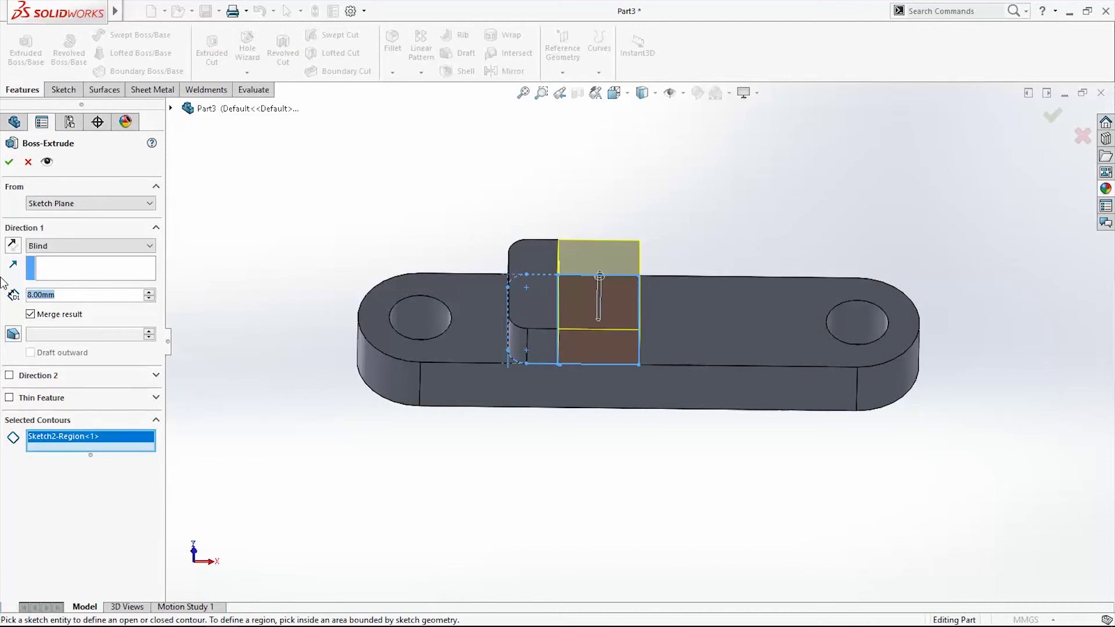
pyautogui.write('18')
pyautogui.press('Return')
pyautogui.moveTo(535, 442); pyautogui.dragTo(540, 465, button='middle')
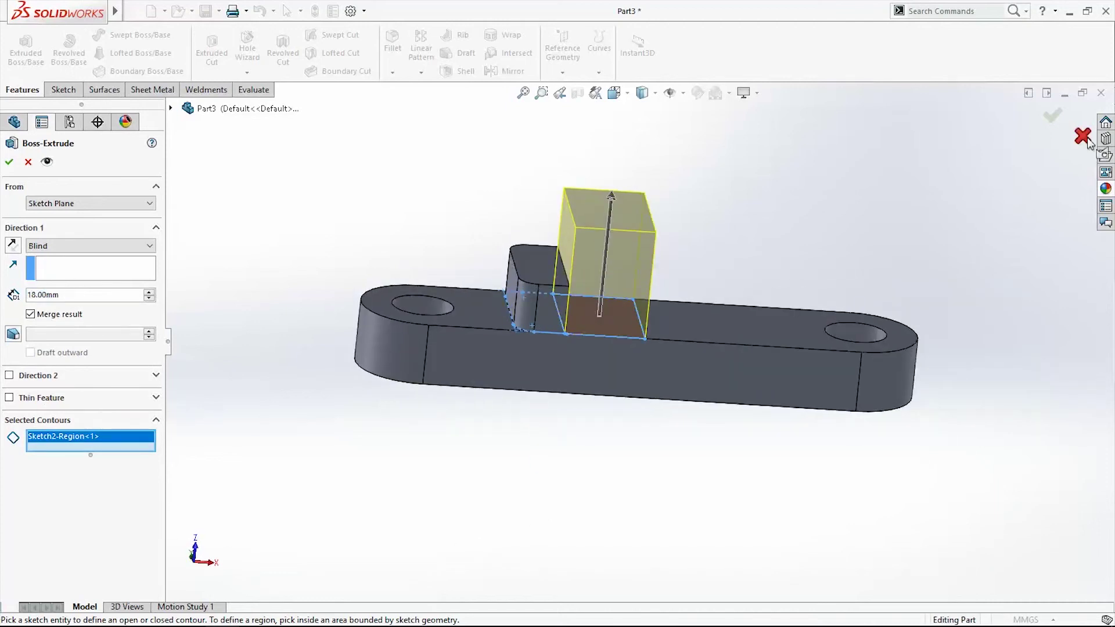
pyautogui.click(1053, 115)
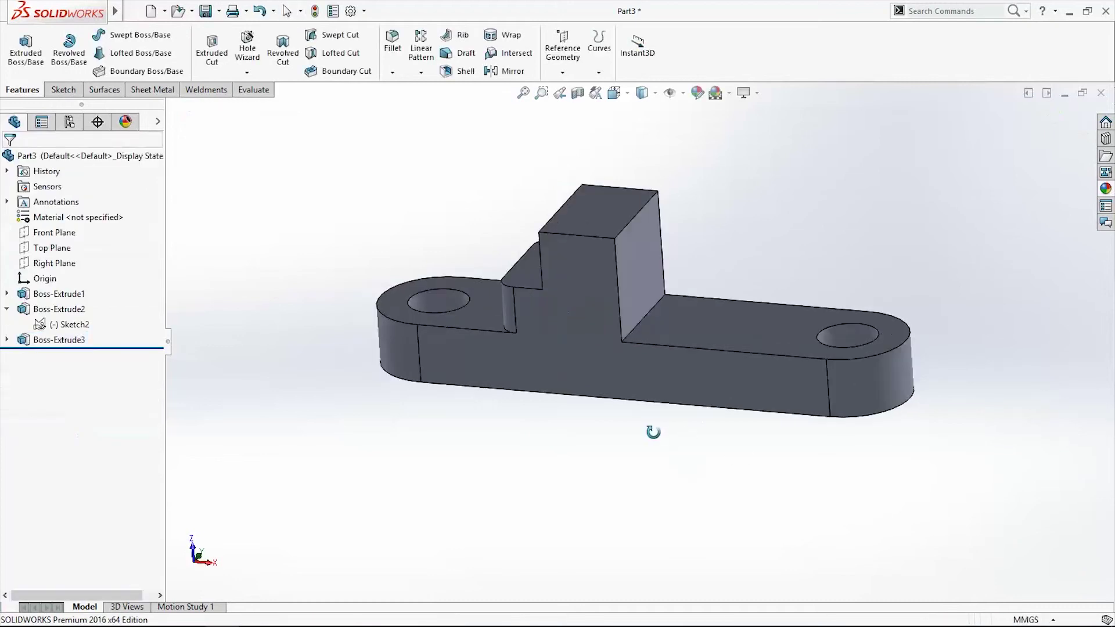
# - Mirror the 8 mm and 18 mm blocks (Boss-Extrude2, Boss-Extrude3) across the tall block's side face
pyautogui.moveTo(729, 409); pyautogui.dragTo(708, 424, button='middle')
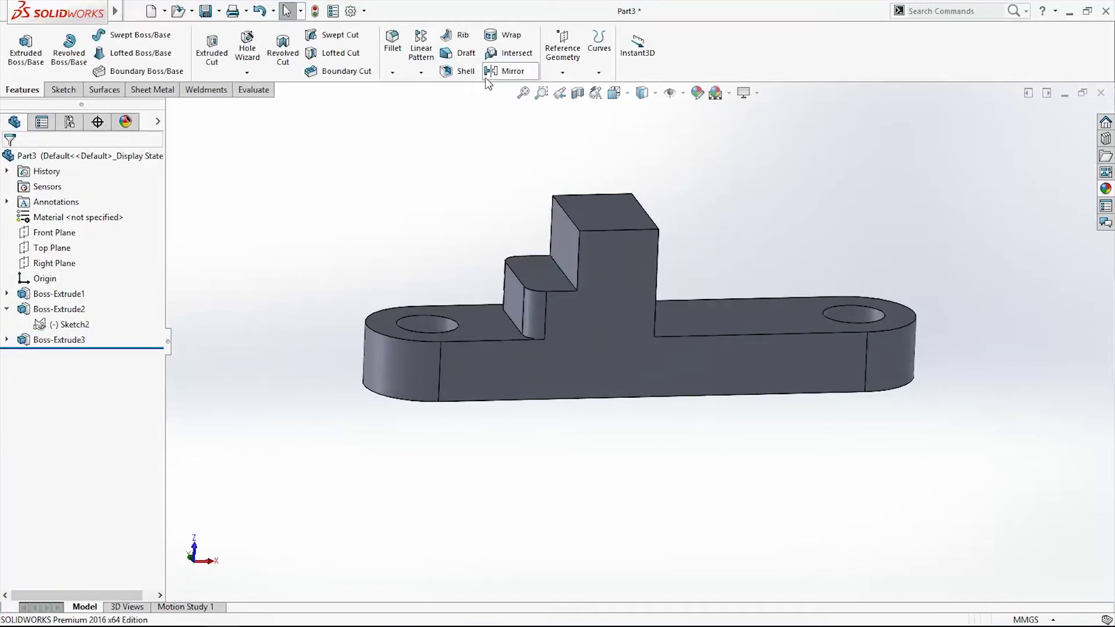
pyautogui.click(511, 74)
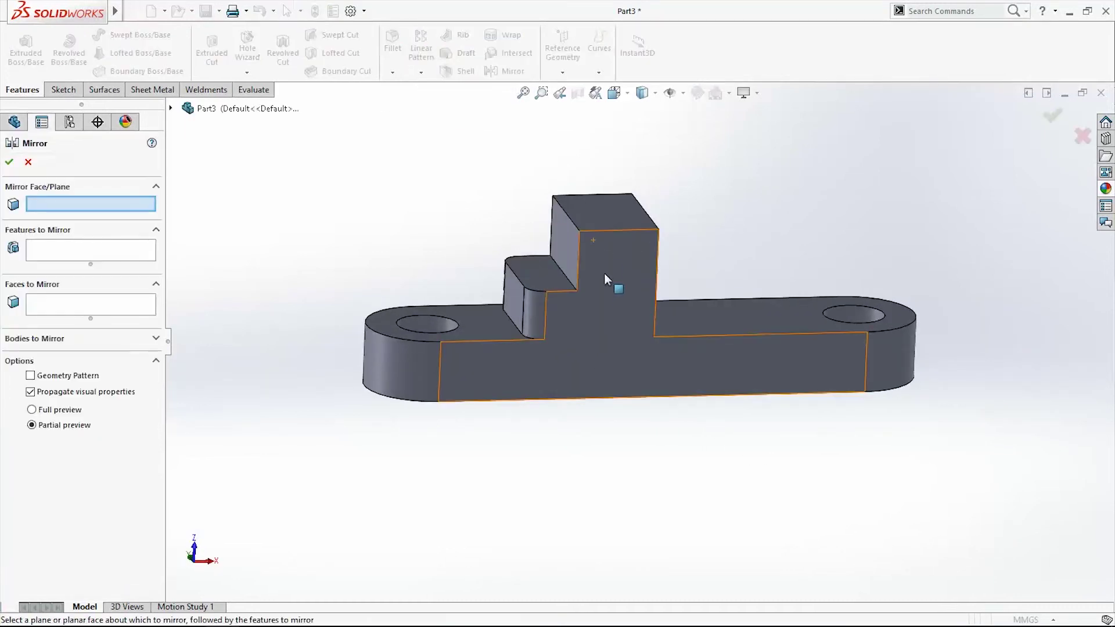
pyautogui.click(181, 112)
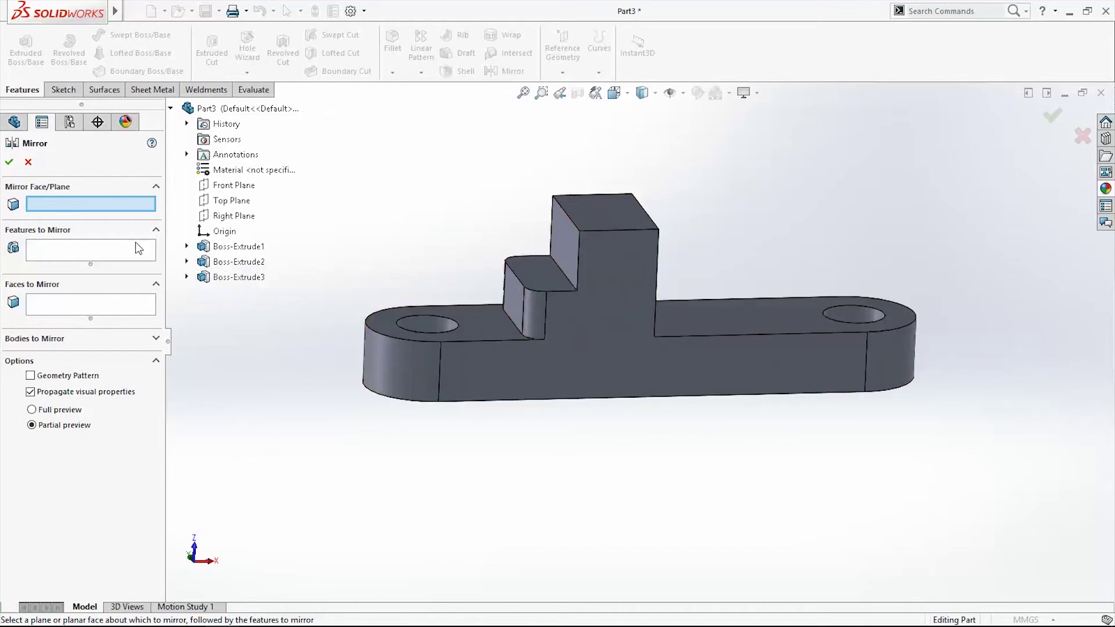
pyautogui.click(116, 258)
pyautogui.click(239, 261)
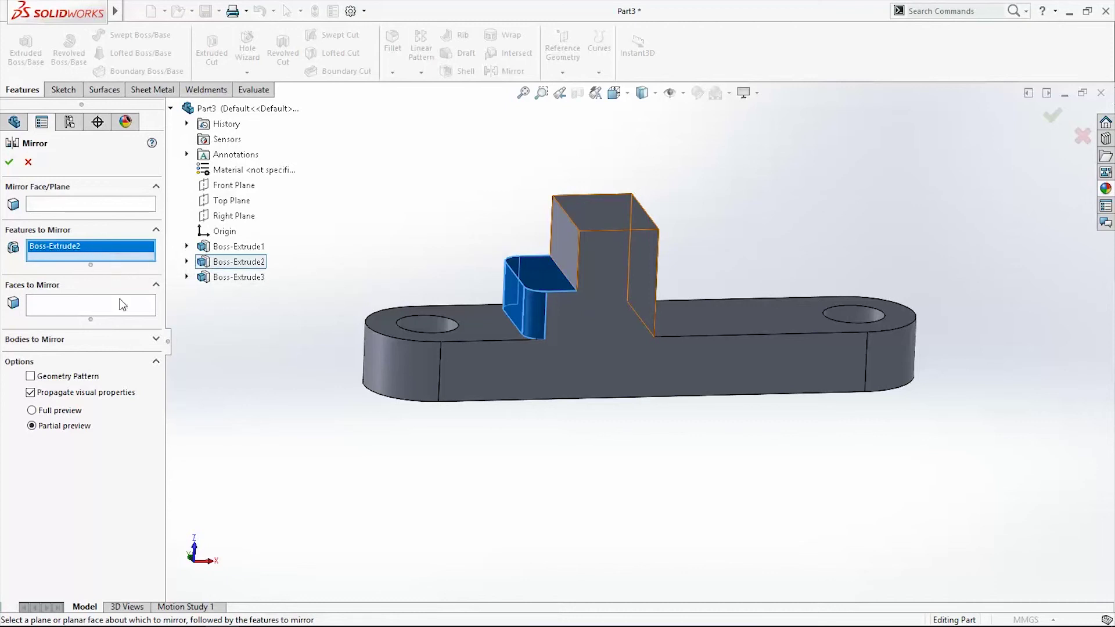
pyautogui.click(226, 280)
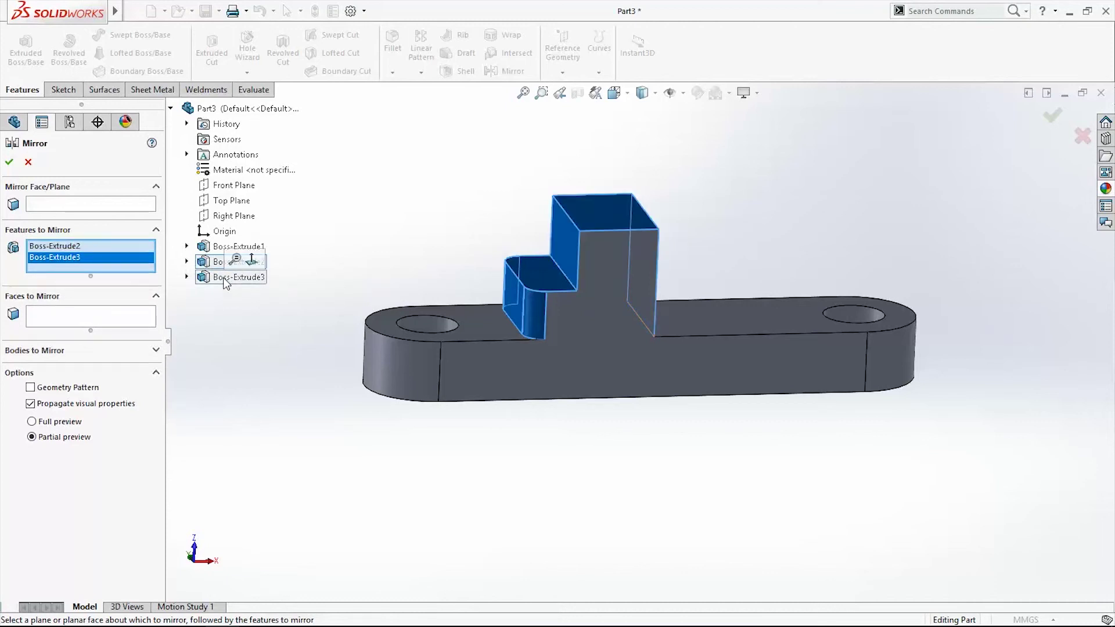
pyautogui.click(68, 207)
pyautogui.moveTo(581, 360); pyautogui.dragTo(546, 384, button='middle')
pyautogui.click(546, 394)
pyautogui.hotkey('ctrl', '8')
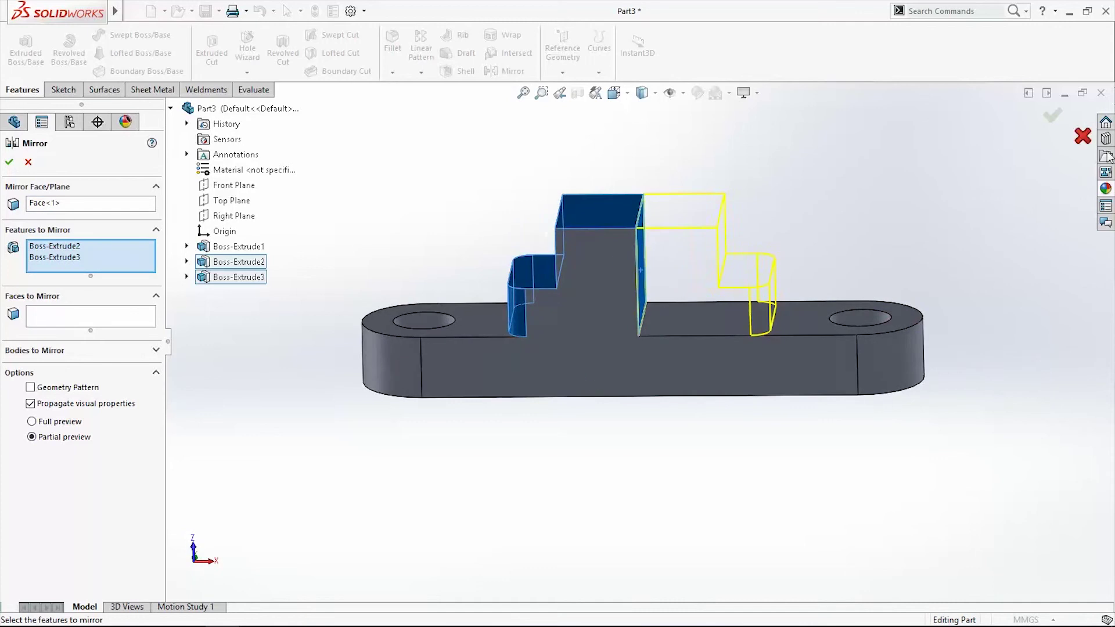
pyautogui.click(1060, 116)
# - Inspect the mirrored blocks, then view the part from below and select its base face
pyautogui.moveTo(871, 360)
pyautogui.mouseDown(button='middle')
pyautogui.moveTo(632, 478)
pyautogui.moveTo(700, 488)
pyautogui.moveTo(726, 438)
pyautogui.mouseUp(button='middle')
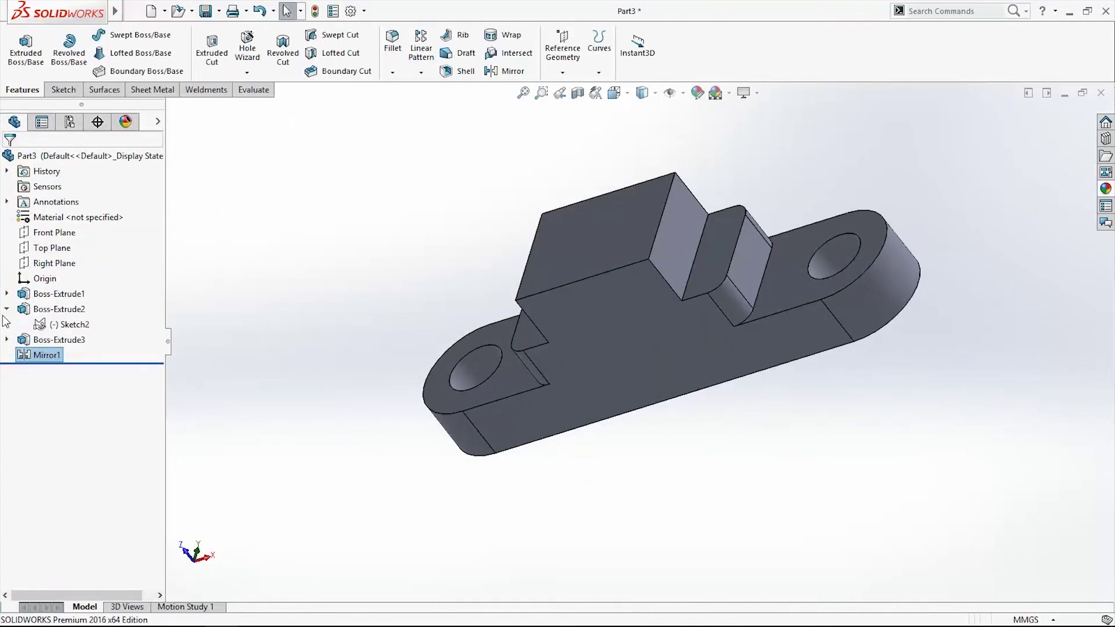
pyautogui.click(7, 309)
pyautogui.press('space')
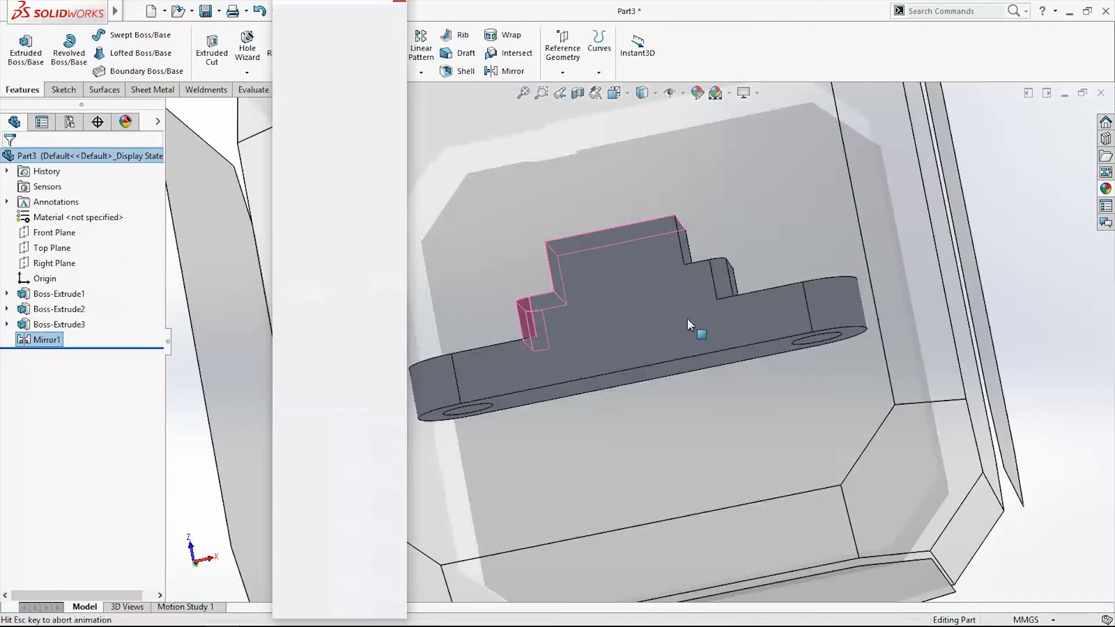
pyautogui.click(643, 342)
pyautogui.click(646, 342)
# - Start a sketch on the face with a line from the bottom edge up to the top edge
pyautogui.click(71, 90)
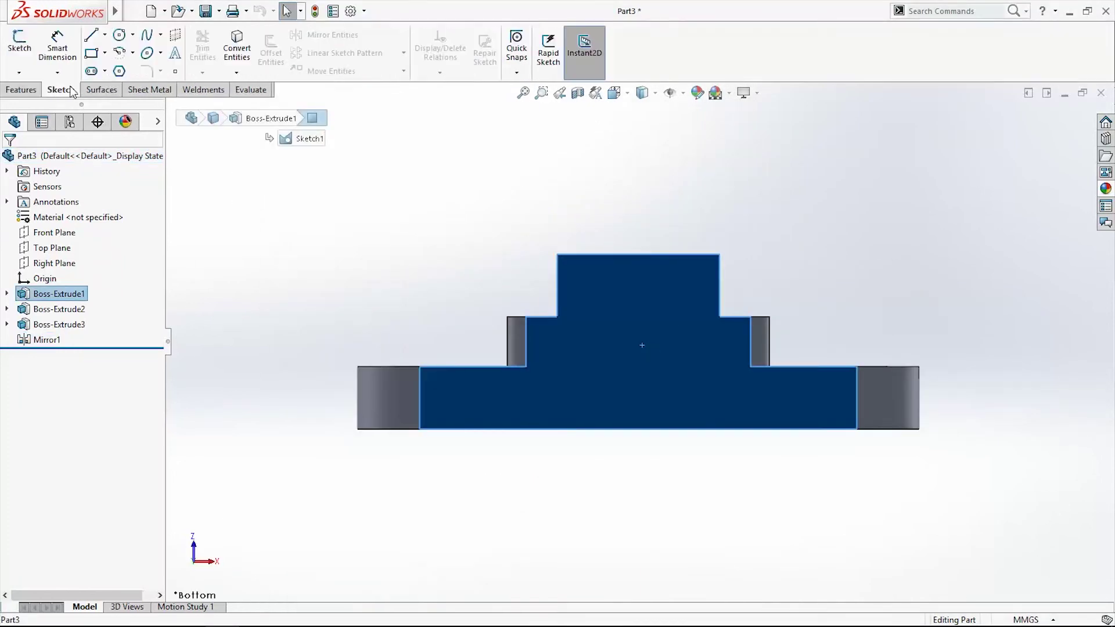
pyautogui.click(22, 50)
pyautogui.click(91, 35)
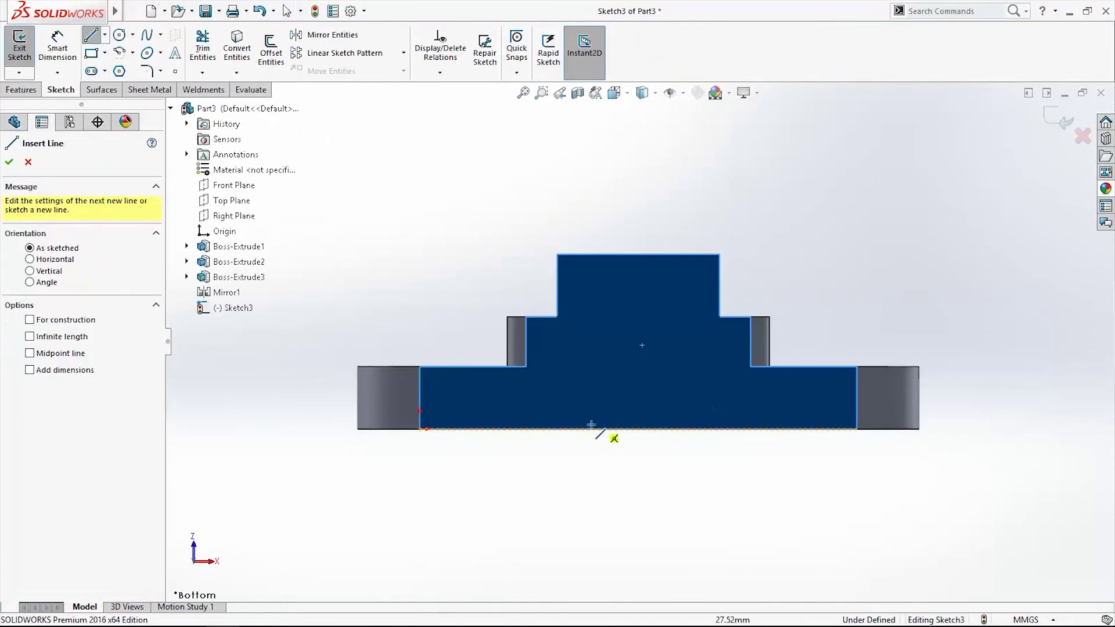
pyautogui.click(583, 430)
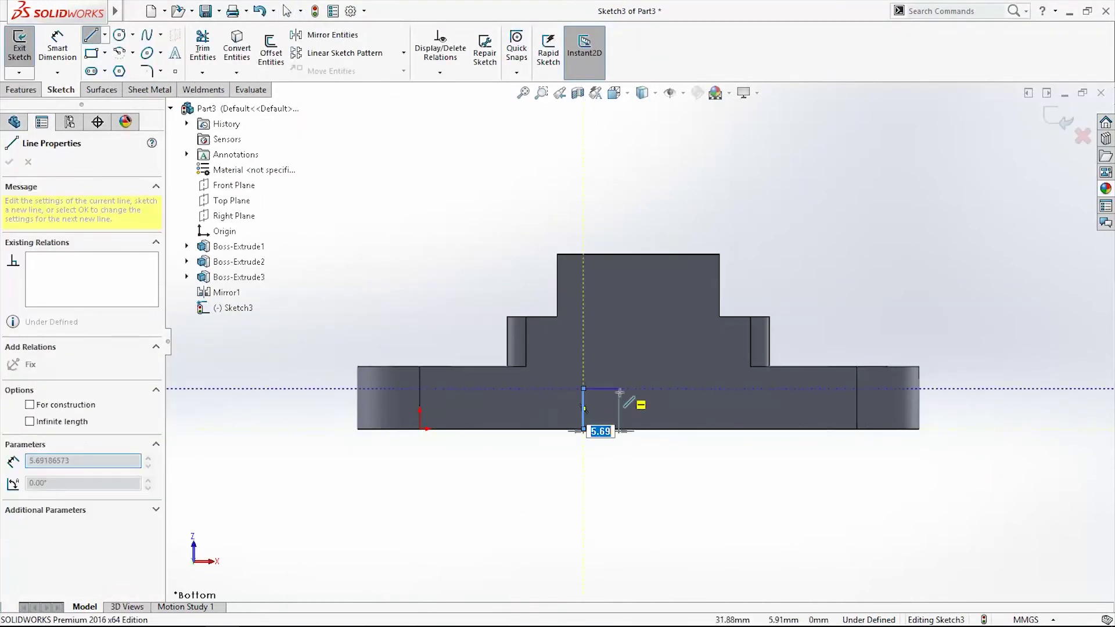
pyautogui.click(584, 388)
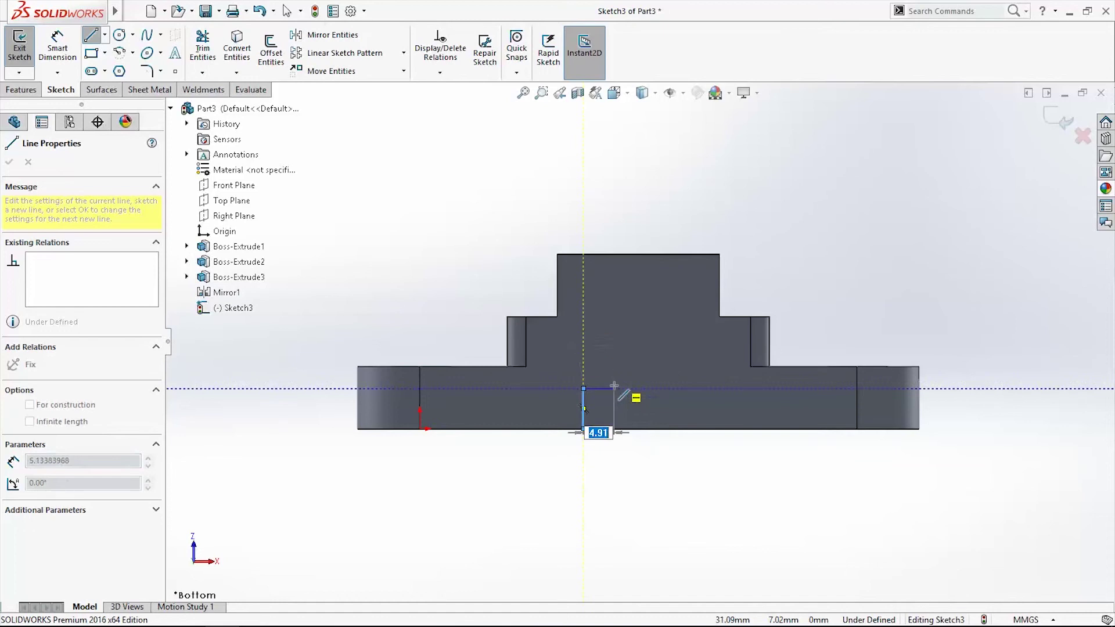
pyautogui.click(611, 254)
pyautogui.press('Escape')
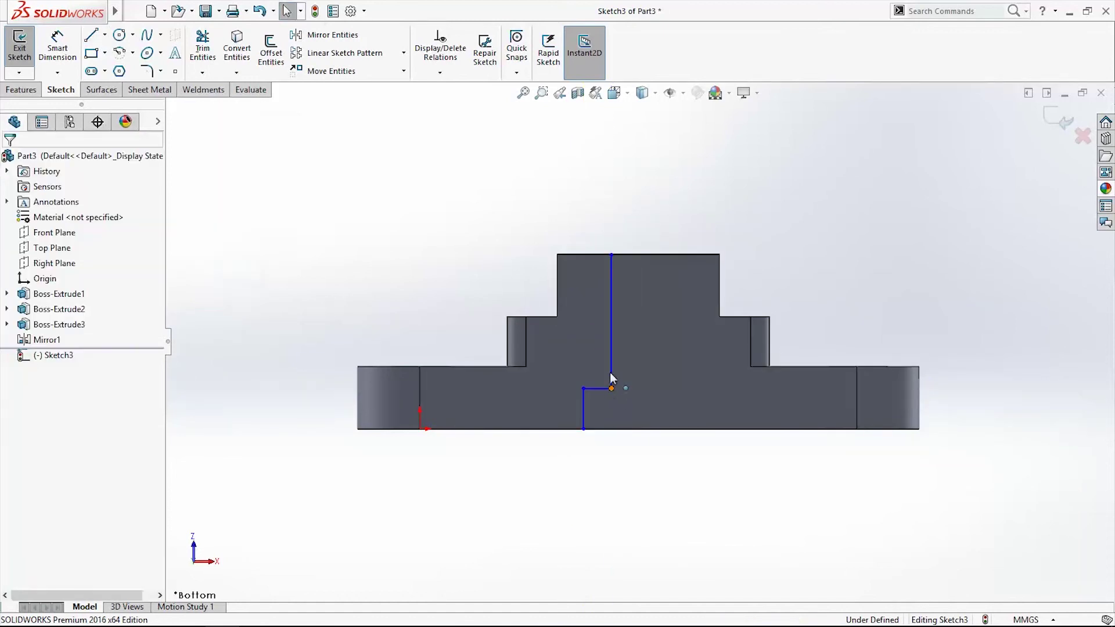
pyautogui.moveTo(611, 388)
pyautogui.mouseDown()
pyautogui.moveTo(604, 326)
pyautogui.moveTo(599, 337)
pyautogui.moveTo(559, 337)
pyautogui.moveTo(568, 345)
pyautogui.mouseUp()
# - Add a horizontal step back down to the bottom edge and trim the extra lower segment
pyautogui.click(91, 36)
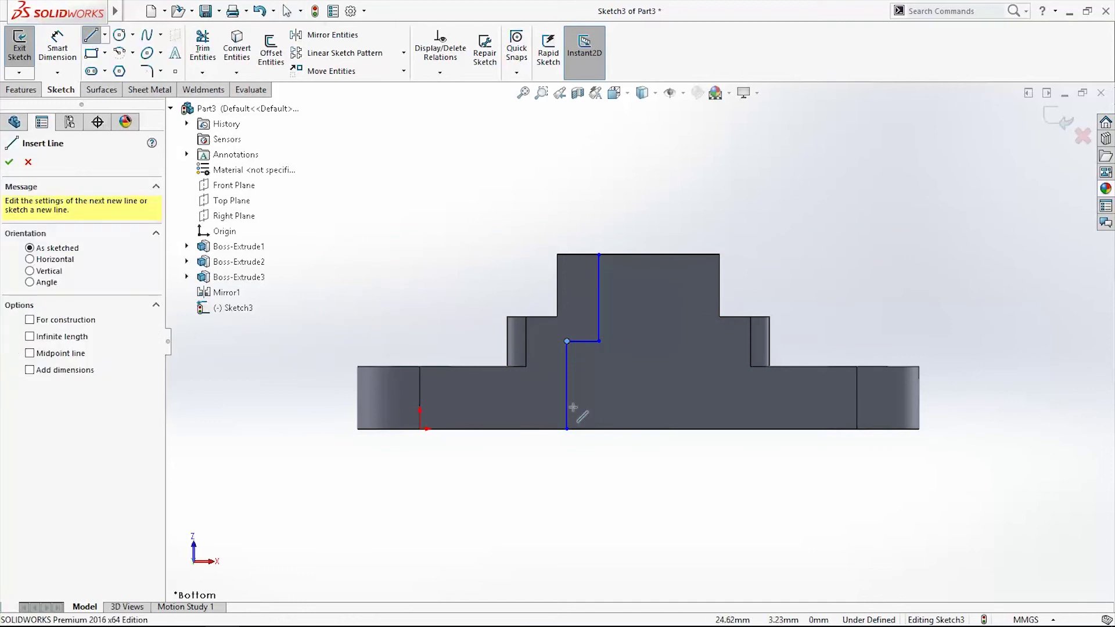
pyautogui.click(567, 402)
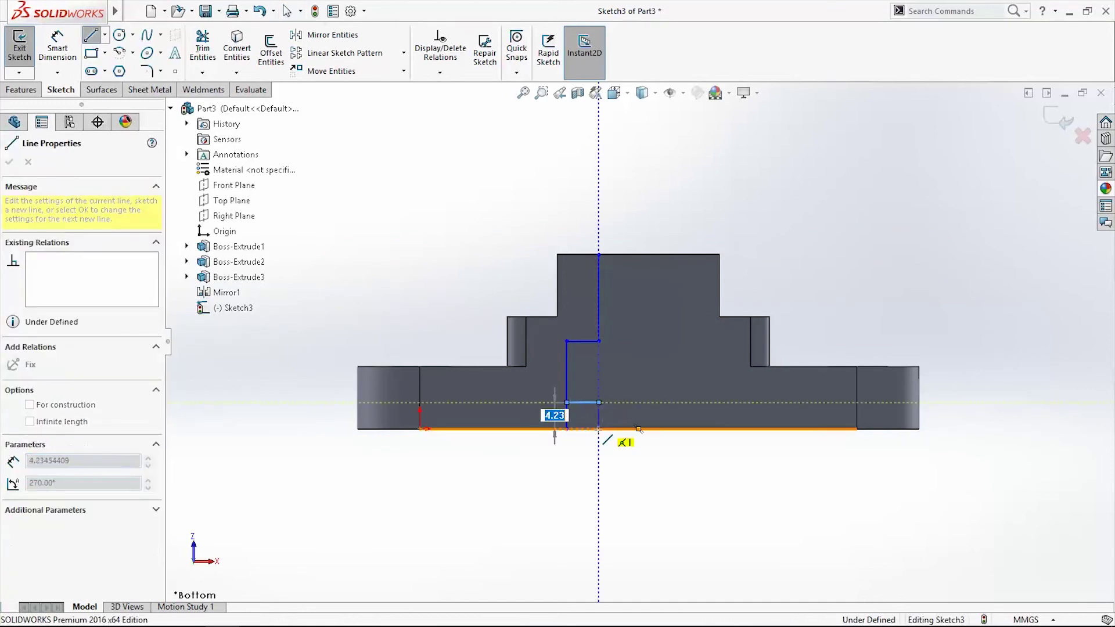
pyautogui.click(599, 429)
pyautogui.press('Escape')
pyautogui.click(212, 51)
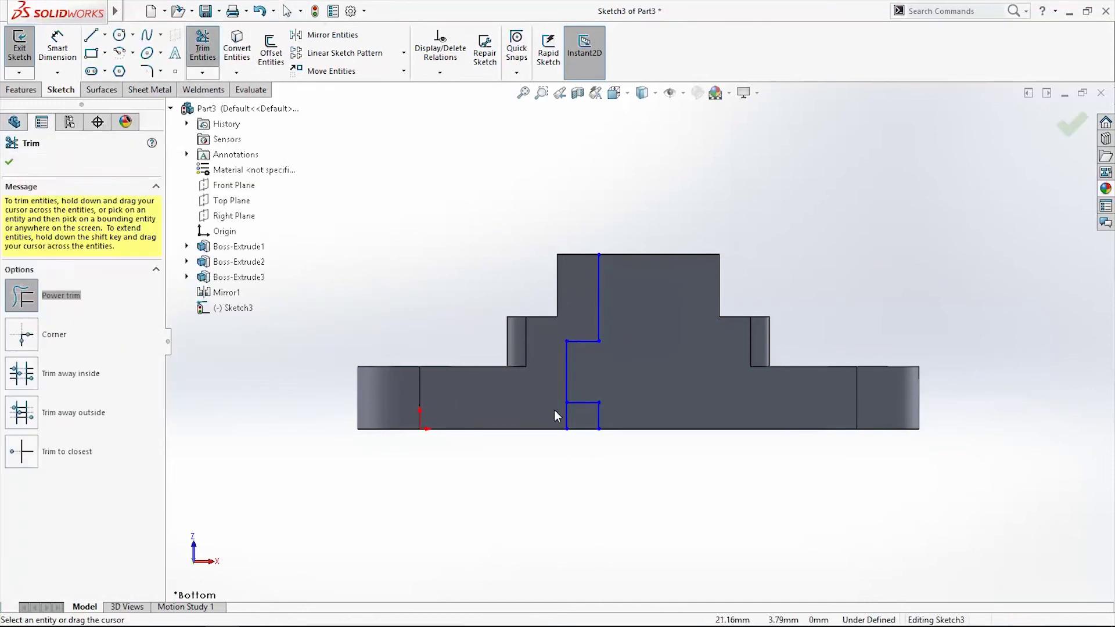
pyautogui.moveTo(557, 416); pyautogui.dragTo(581, 416)
pyautogui.press('Escape')
# - Dimension the two lower step lines at 4 mm each
pyautogui.click(57, 47)
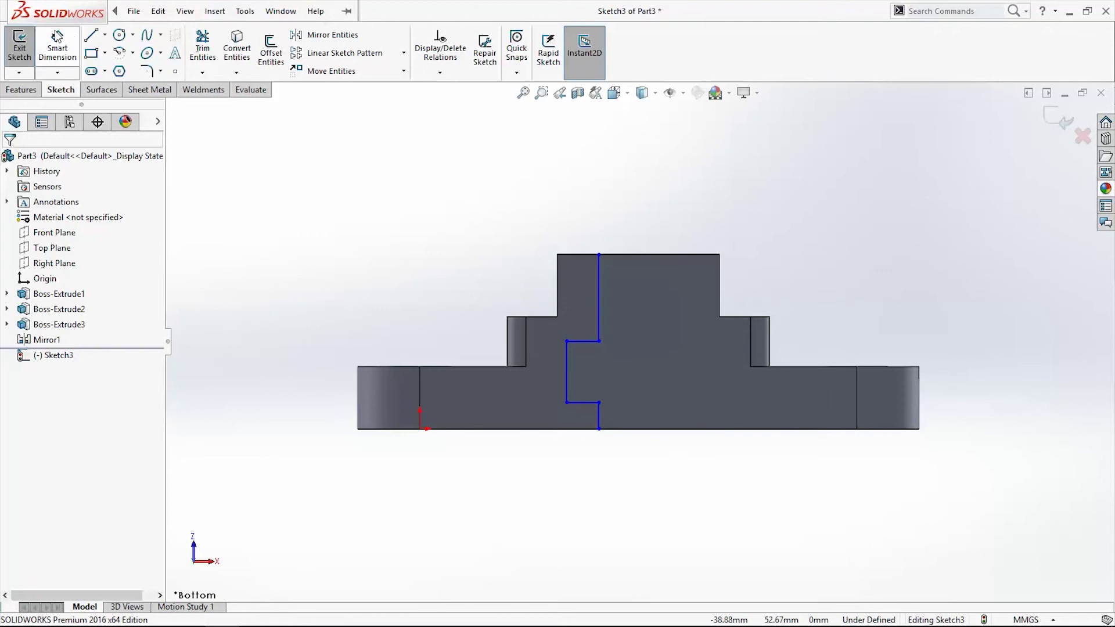
pyautogui.click(600, 419)
pyautogui.click(543, 418)
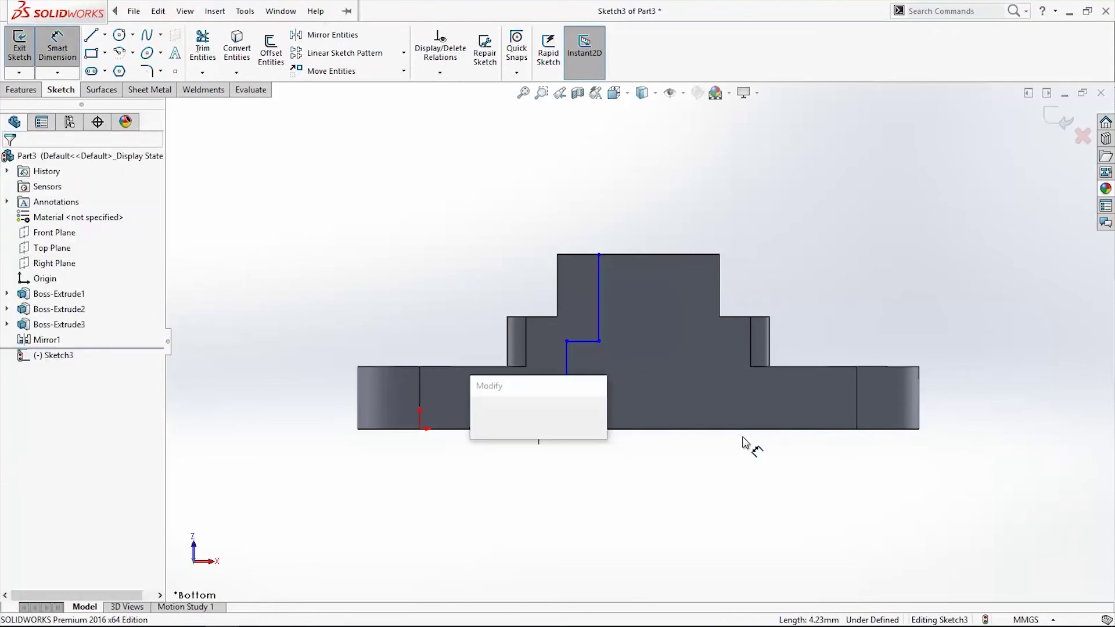
pyautogui.write('4')
pyautogui.press('Return')
pyautogui.click(590, 405)
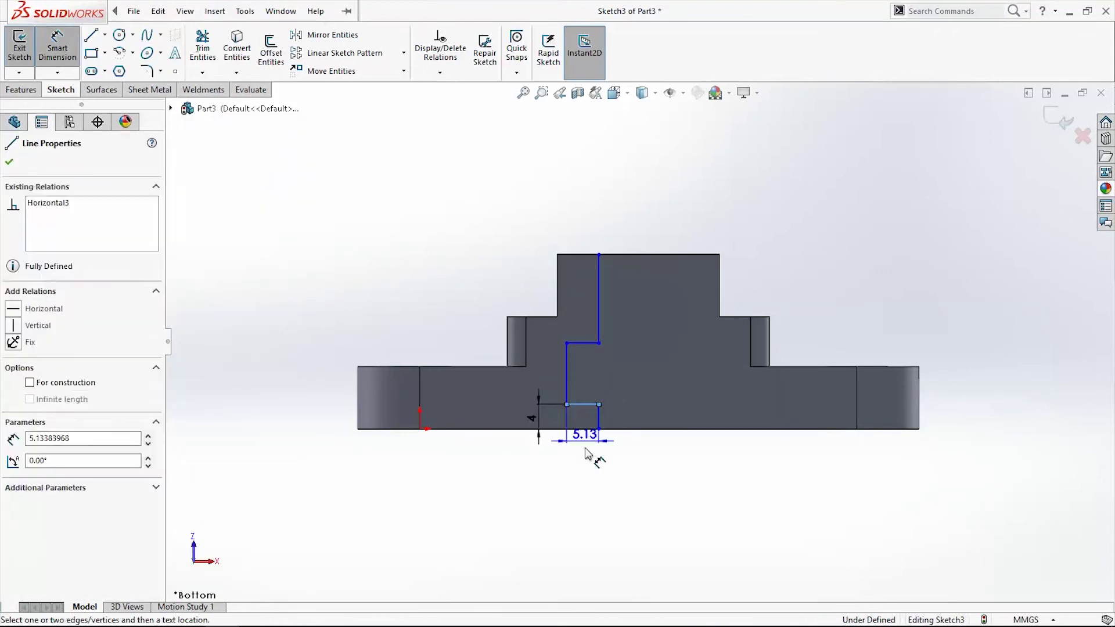
pyautogui.click(592, 467)
pyautogui.write('4')
pyautogui.press('Return')
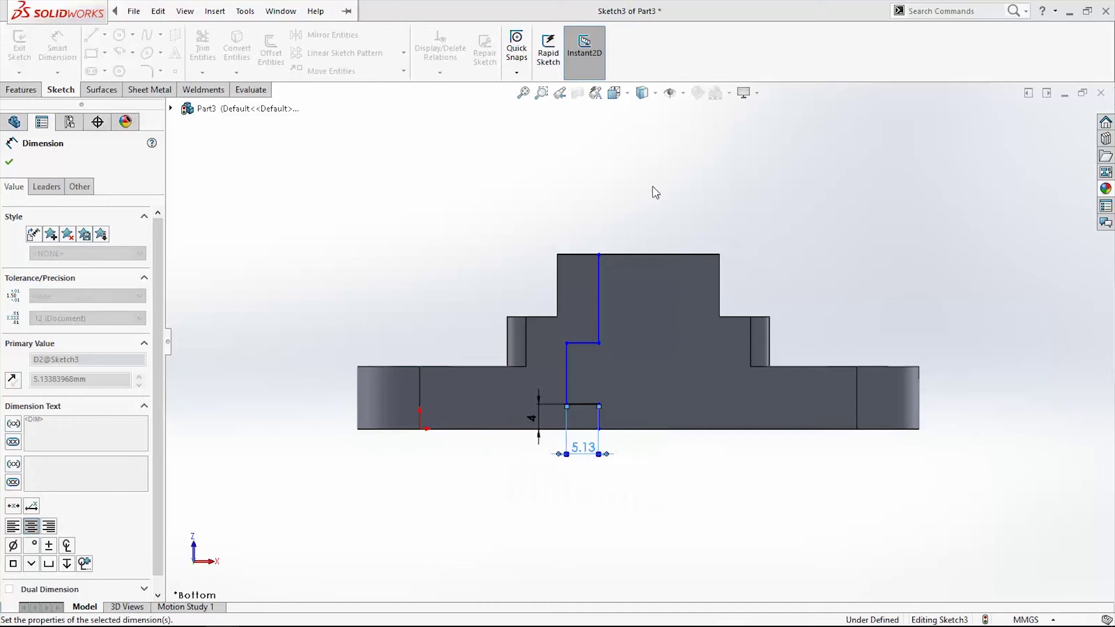
# - Add the 10 mm step height and 5 mm upper step width, then select the top endpoint
pyautogui.click(573, 380)
pyautogui.click(530, 380)
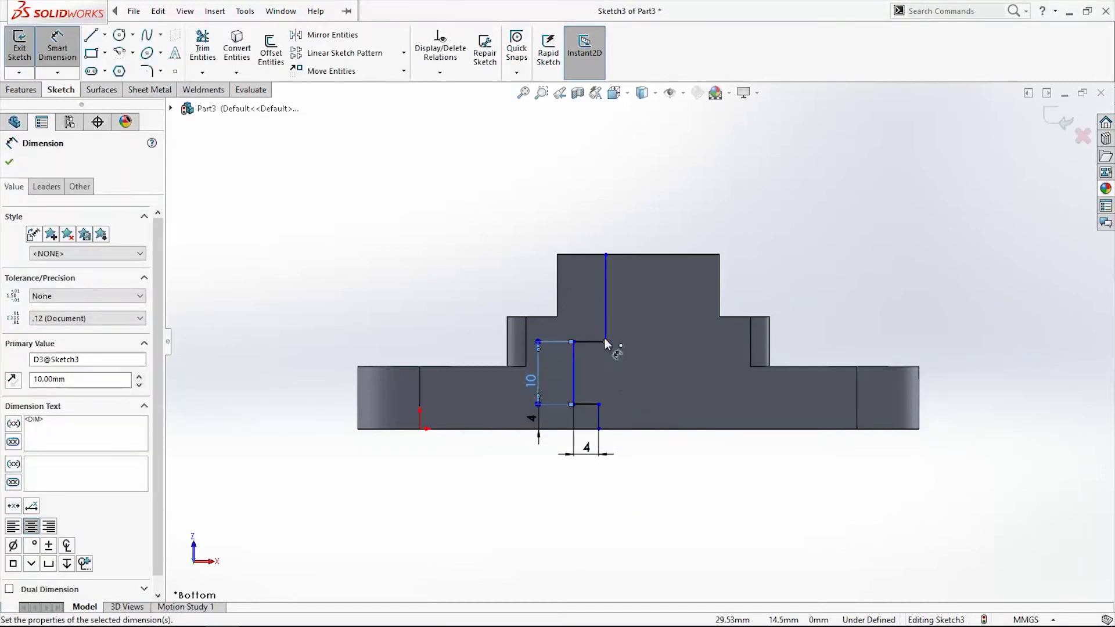
pyautogui.click(601, 344)
pyautogui.click(601, 324)
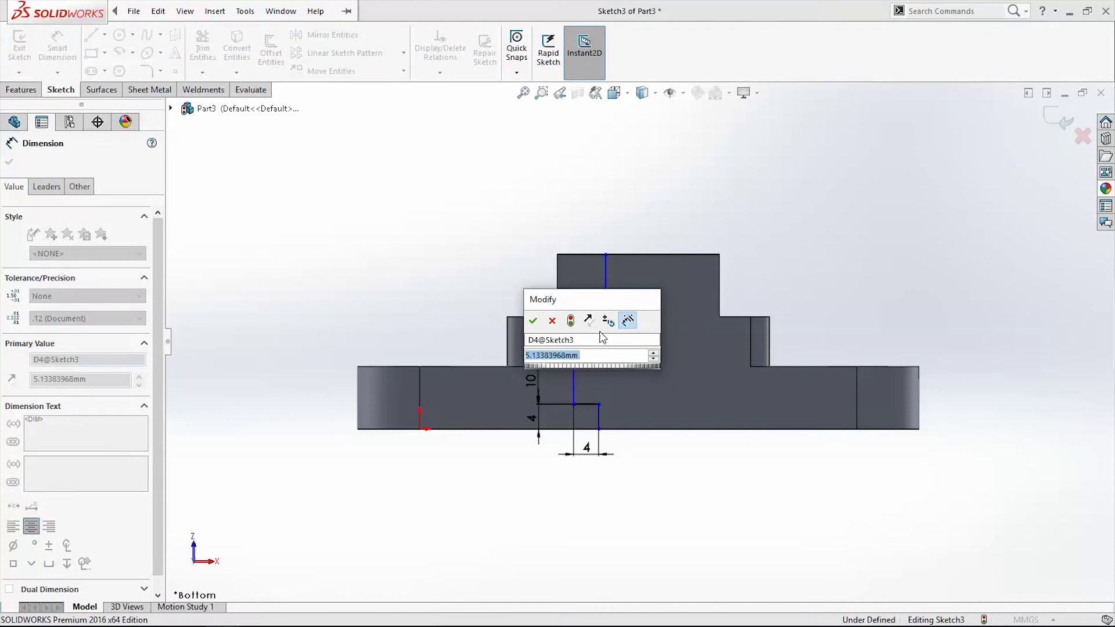
pyautogui.press('Return')
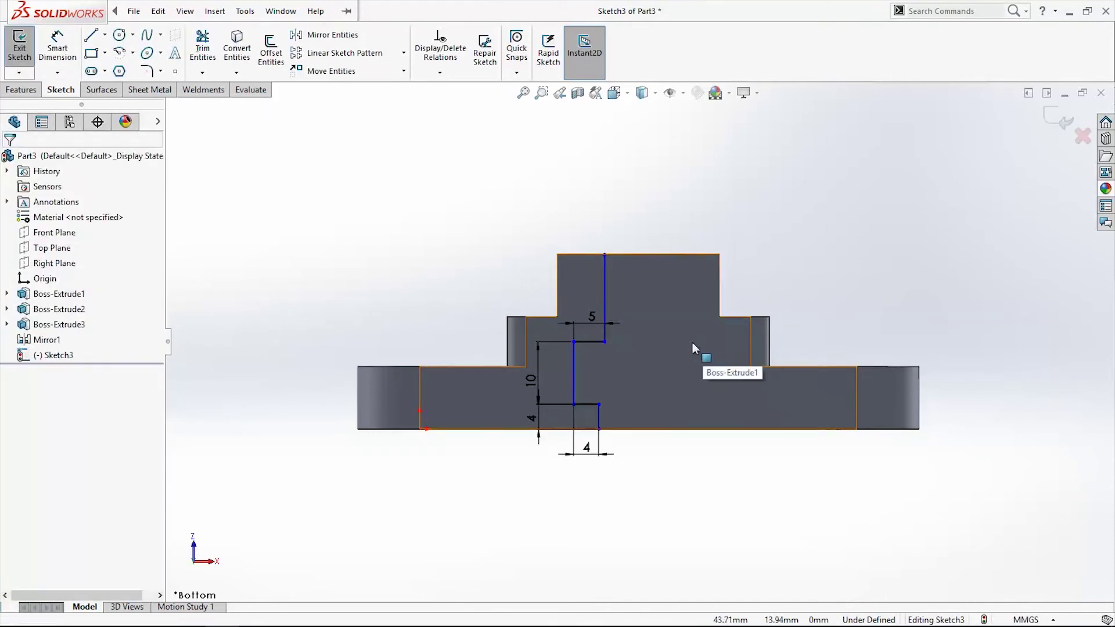
pyautogui.click(605, 253)
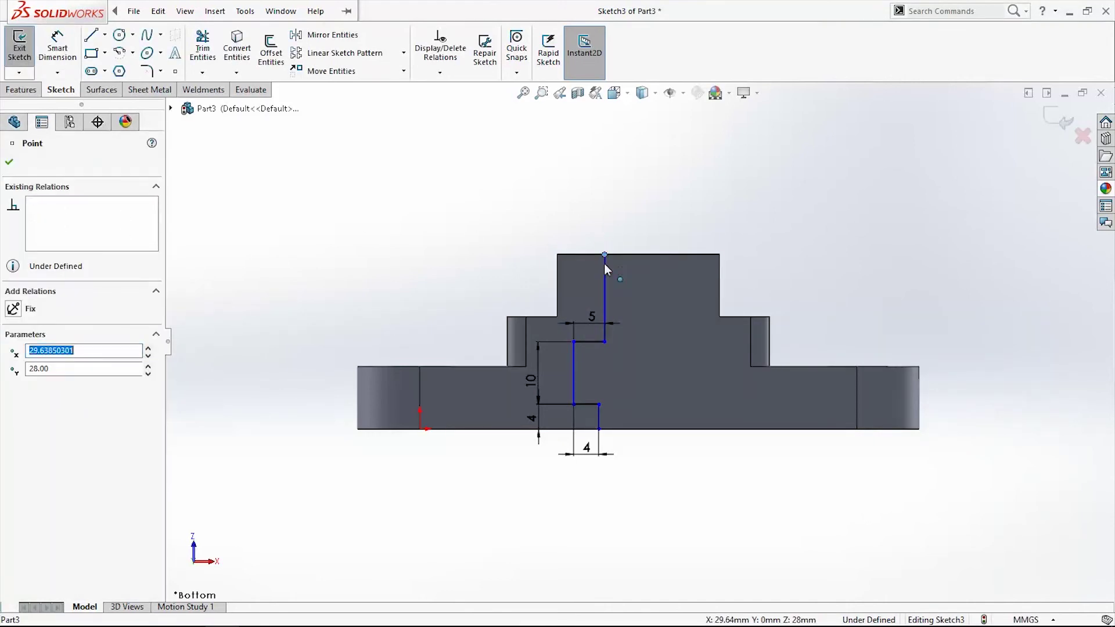
# - Set the top endpoint's height to 21 and draw a vertical centerline from the bottom edge
pyautogui.press('Tab')
pyautogui.write('21')
pyautogui.press('Return')
pyautogui.press('Escape')
pyautogui.click(104, 35)
pyautogui.click(122, 66)
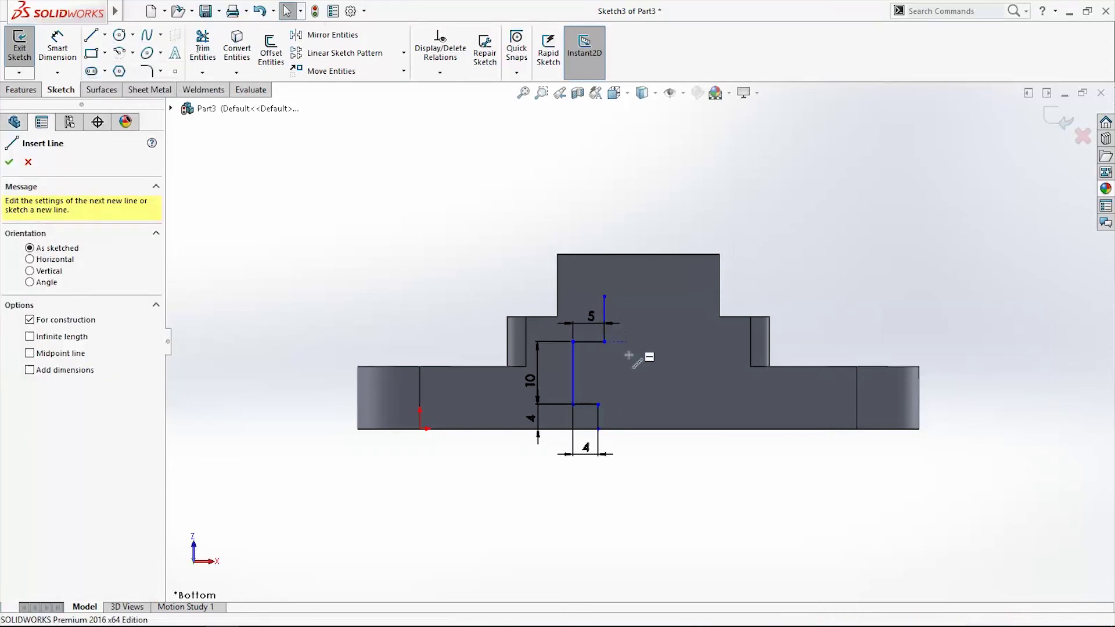
pyautogui.click(639, 428)
pyautogui.click(639, 283)
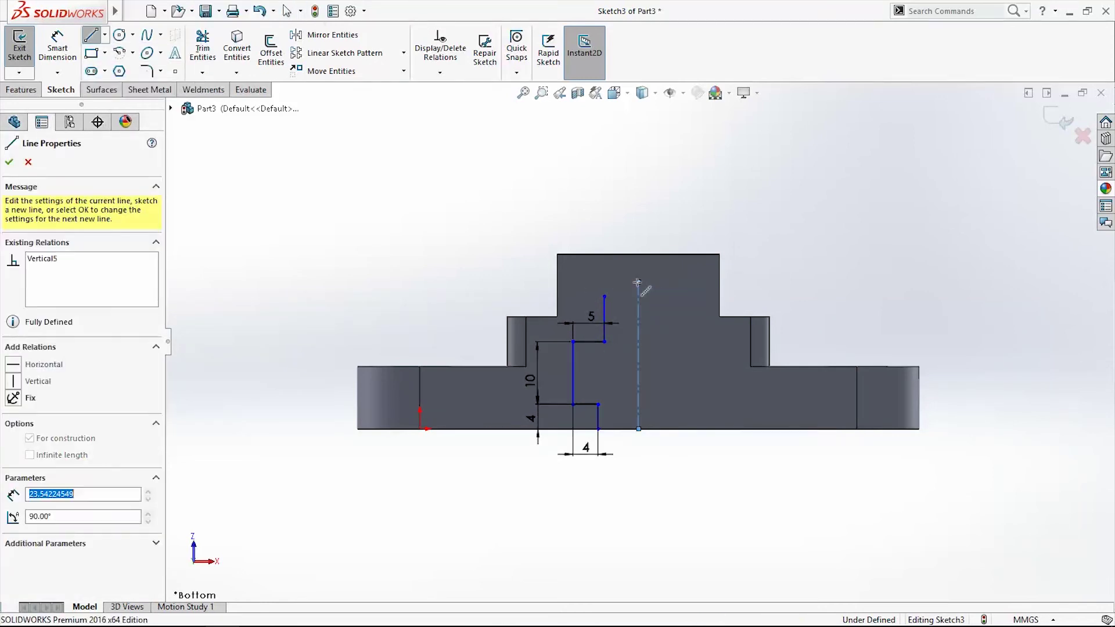
pyautogui.press('Escape')
# - Dimension the step's right vertical line 8 mm from the centerline
pyautogui.click(57, 46)
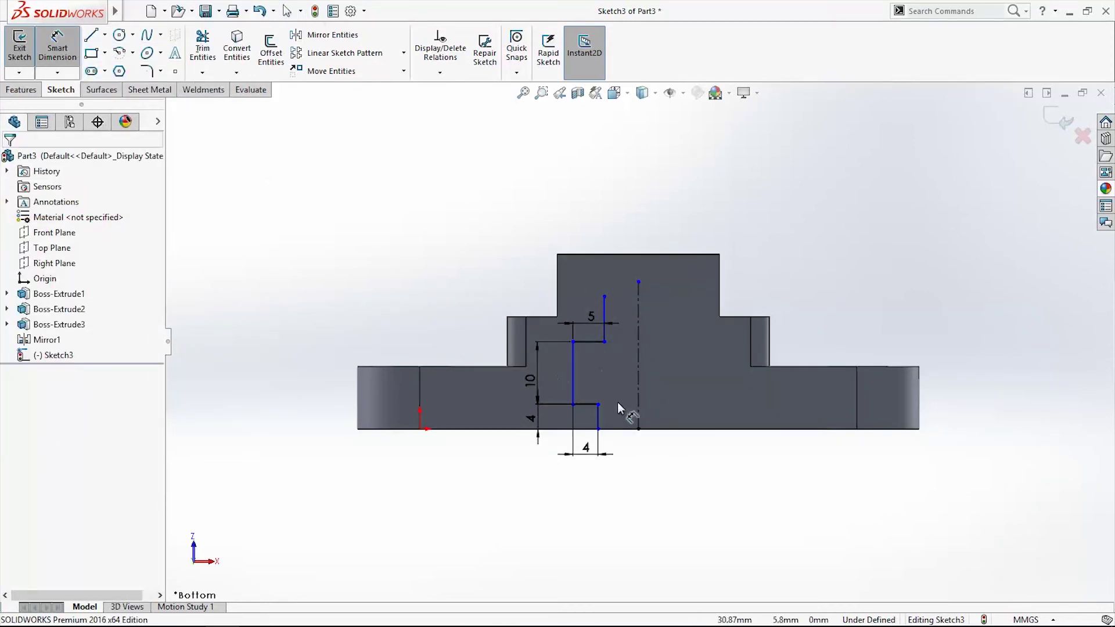
pyautogui.click(598, 417)
pyautogui.click(639, 415)
pyautogui.click(635, 494)
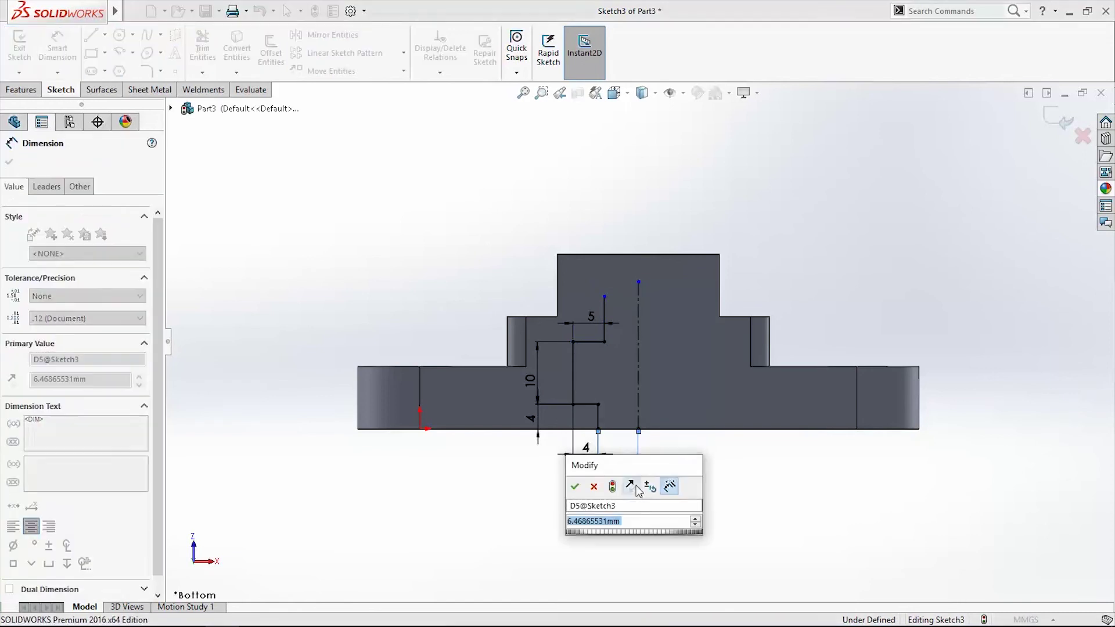
pyautogui.write('8')
pyautogui.press('Return')
pyautogui.click(637, 380)
pyautogui.click(563, 386)
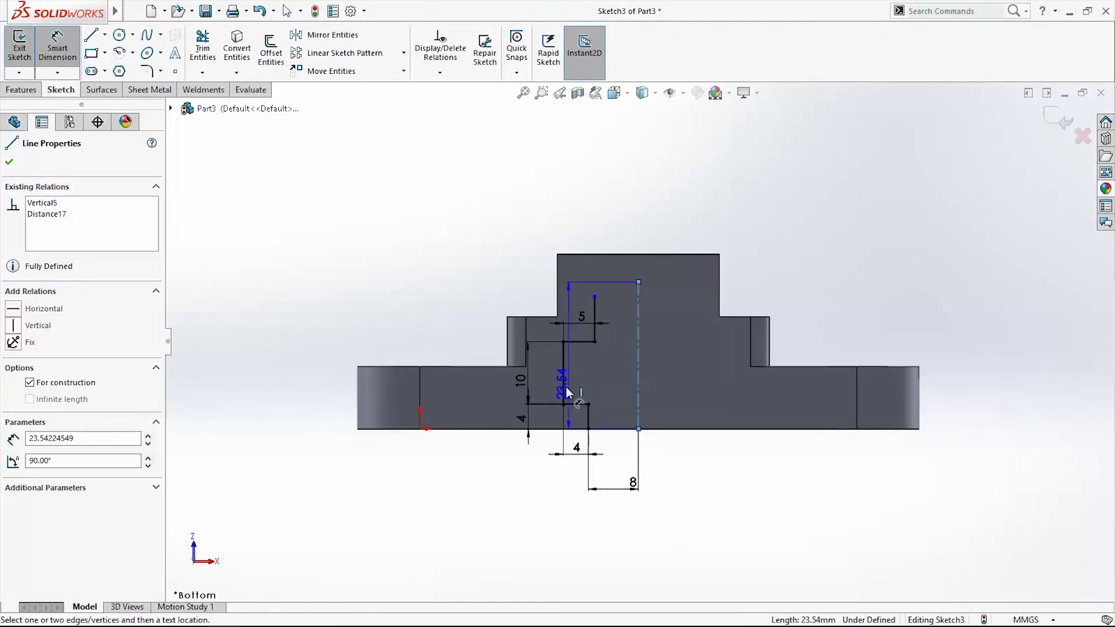
pyautogui.click(610, 377)
pyautogui.press('Escape')
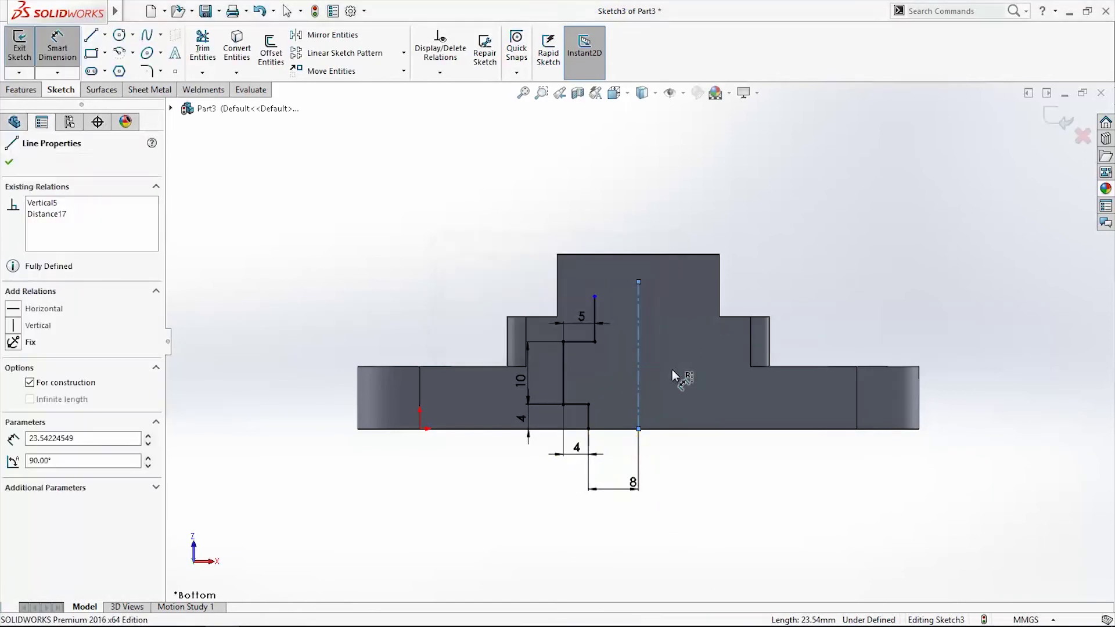
pyautogui.press('Escape')
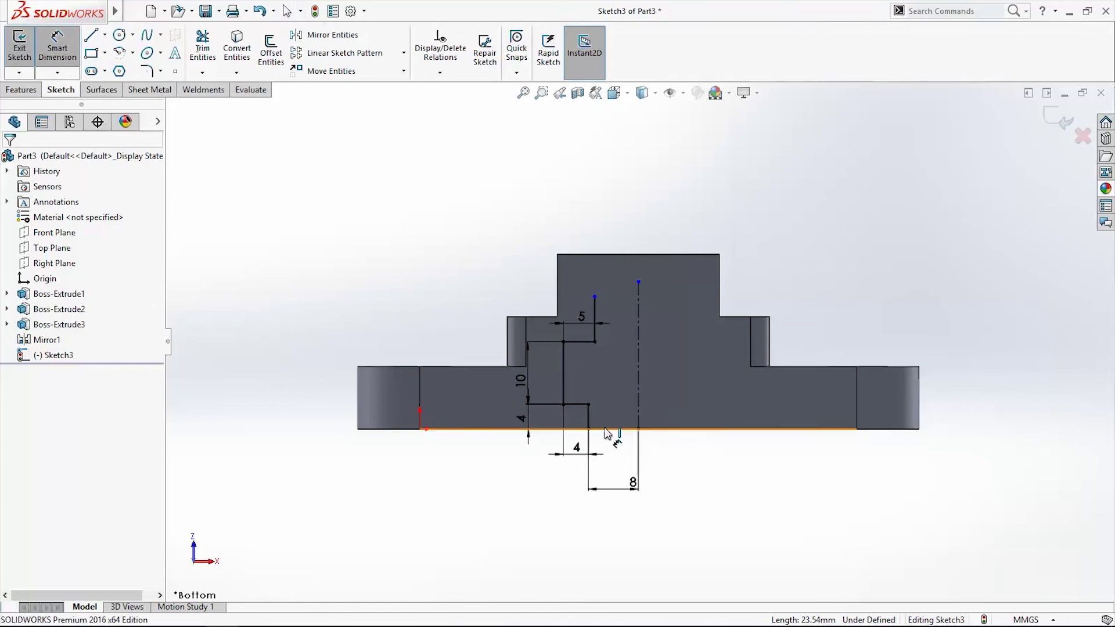
# - Dimension the sketch height to 25 mm and change the 4 mm step to 3 mm
pyautogui.click(607, 431)
pyautogui.click(594, 301)
pyautogui.click(615, 334)
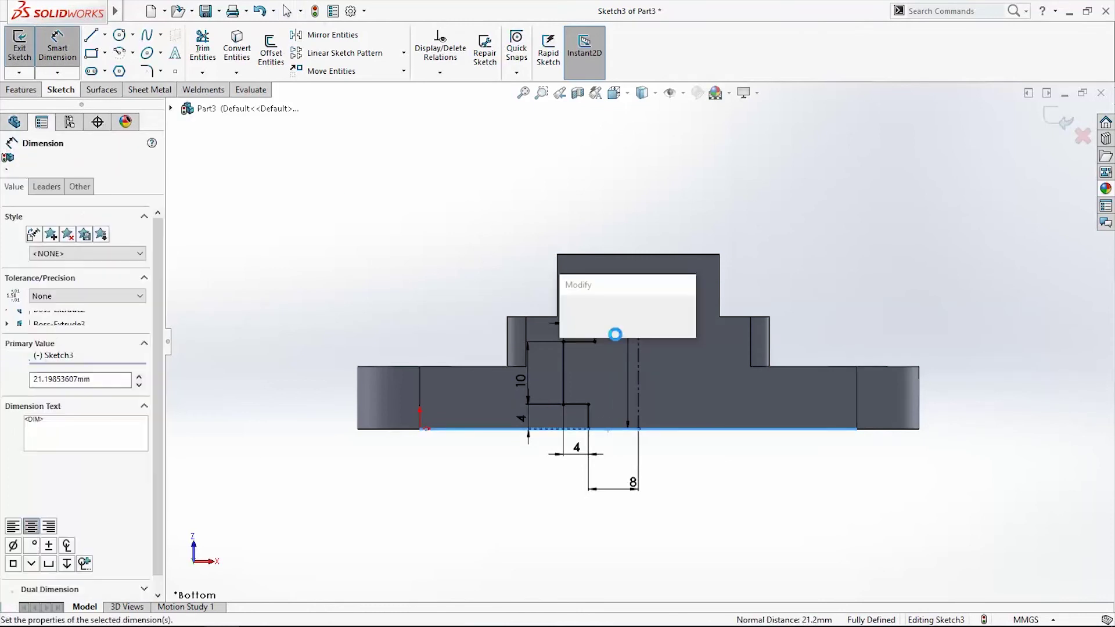
pyautogui.write('25')
pyautogui.press('Return')
pyautogui.press('Escape')
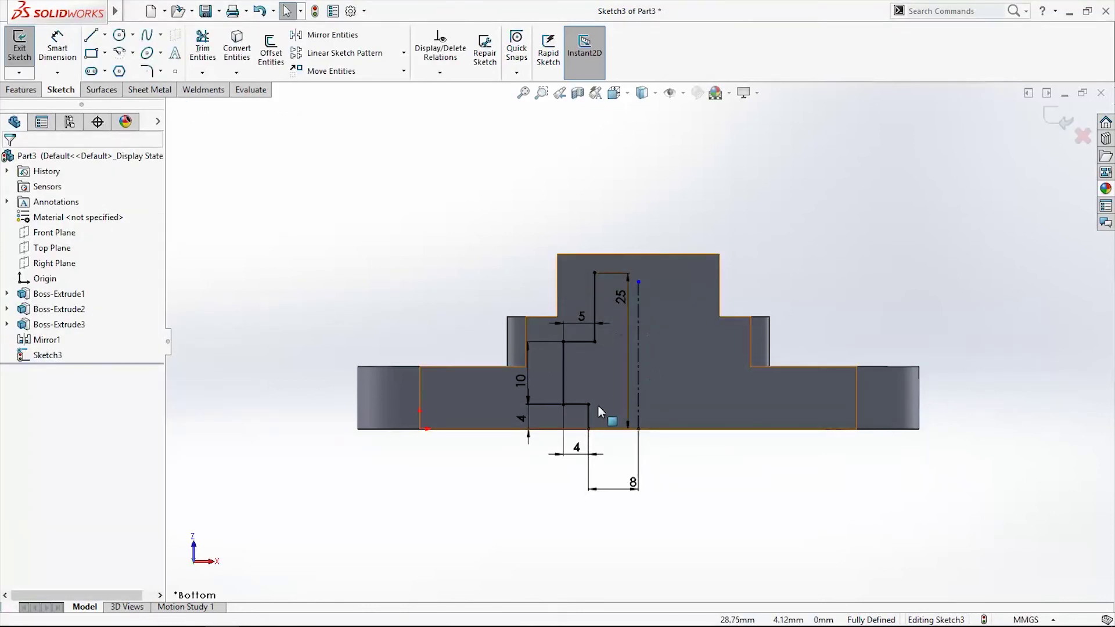
pyautogui.write('3')
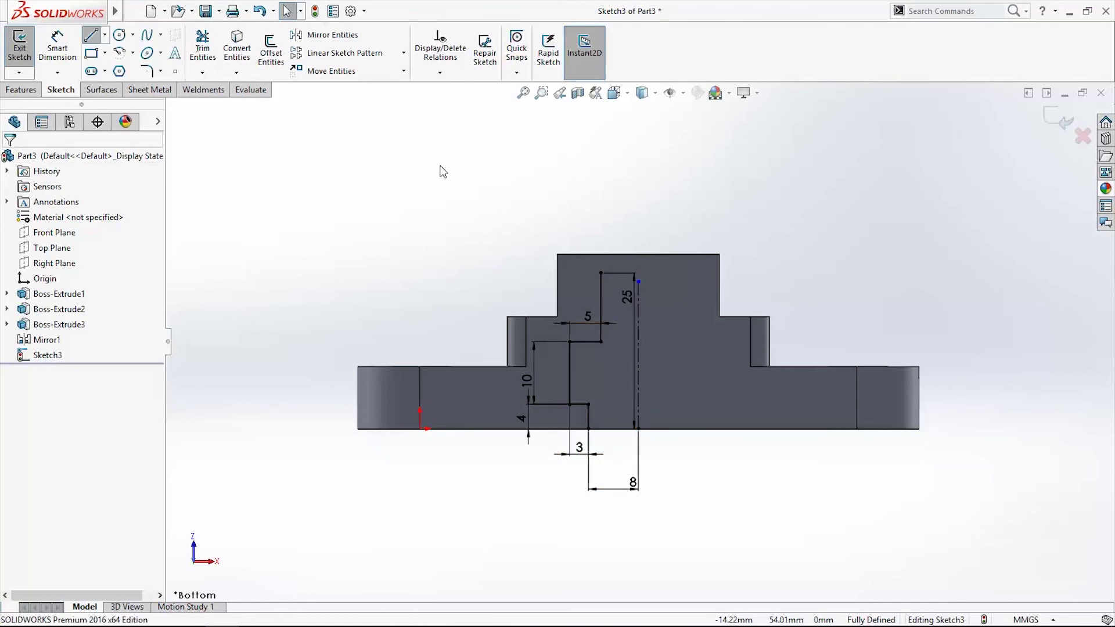
# - Add a top line to the centerline, mirror the slot lines about it, and exit the sketch
pyautogui.click(601, 273)
pyautogui.click(639, 273)
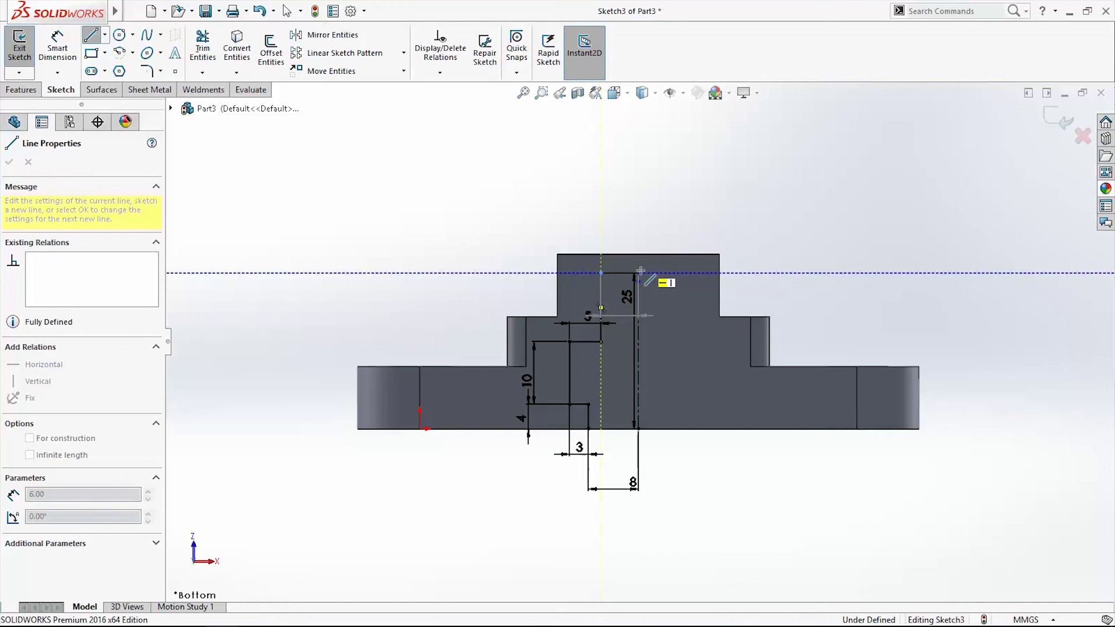
pyautogui.press('Escape')
pyautogui.moveTo(478, 199); pyautogui.dragTo(694, 488)
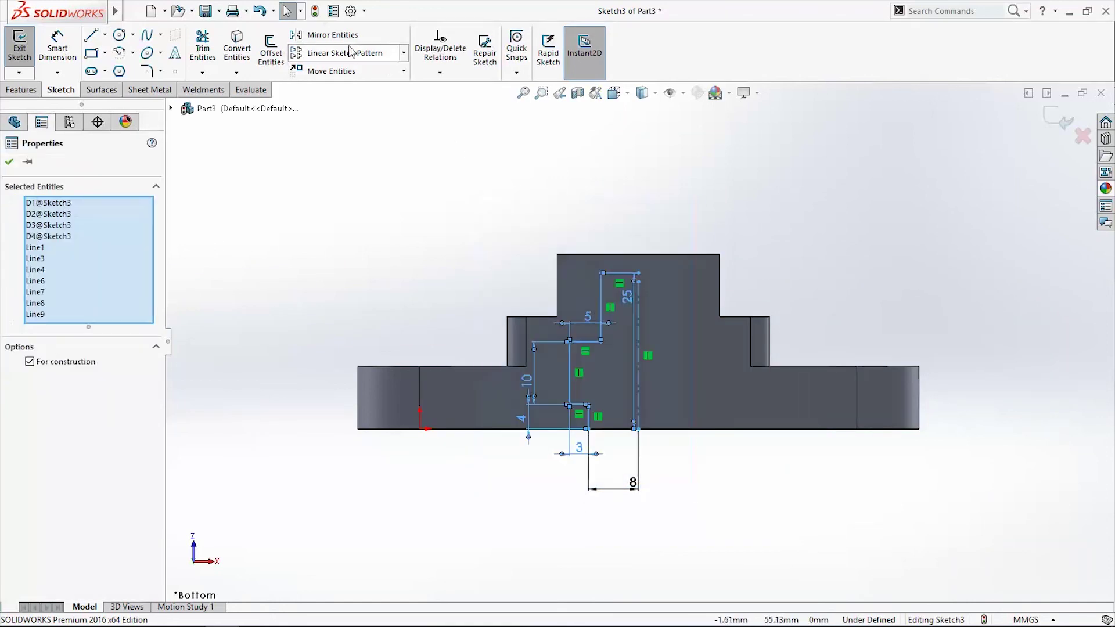
pyautogui.click(330, 35)
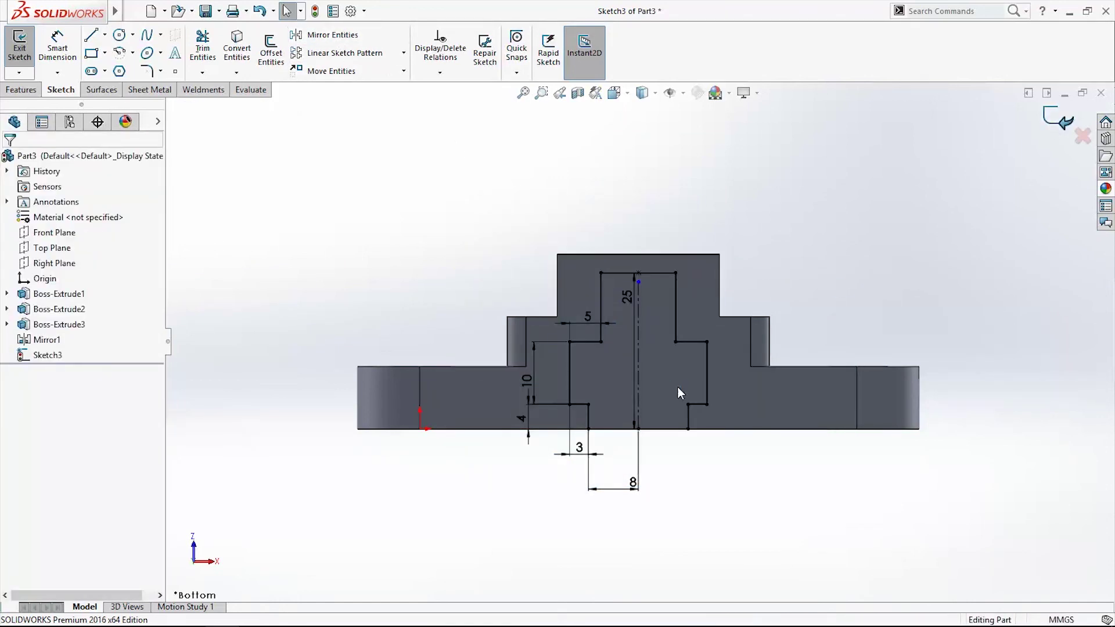
pyautogui.hotkey('ctrl', 'b')
# - Extruded-cut Sketch3's slot region Through All in both directions
pyautogui.click(26, 92)
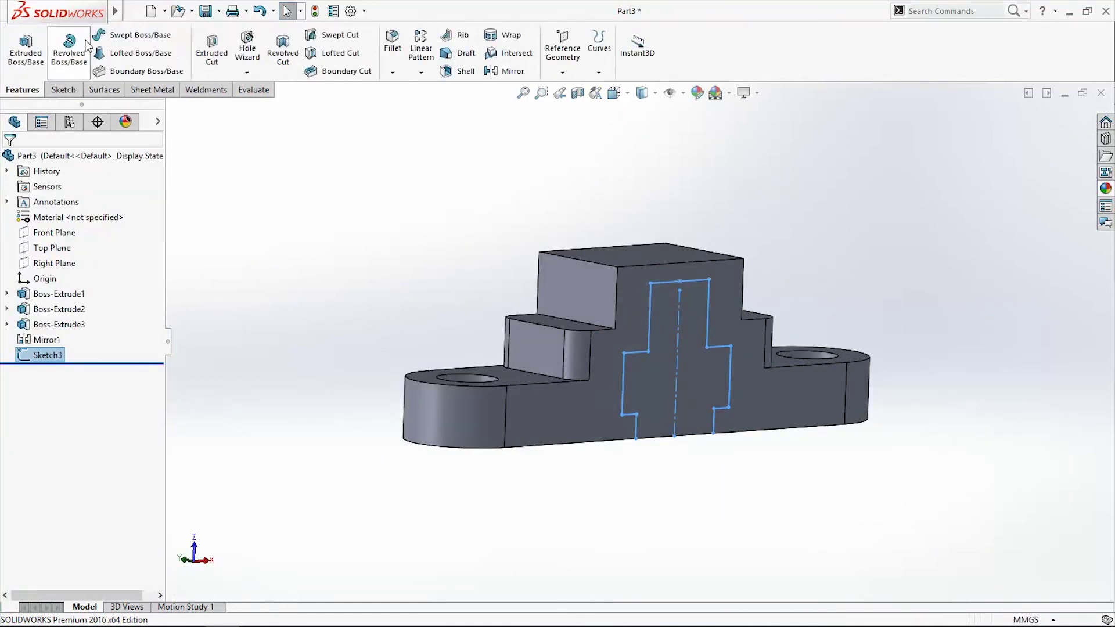
pyautogui.click(212, 53)
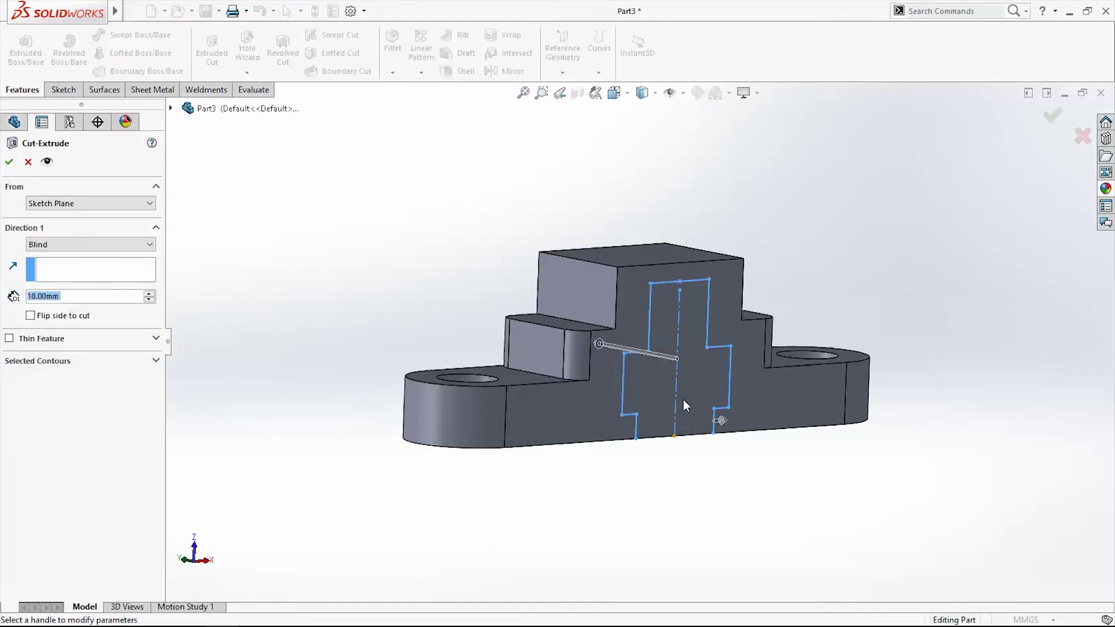
pyautogui.moveTo(655, 523); pyautogui.dragTo(593, 523, button='middle')
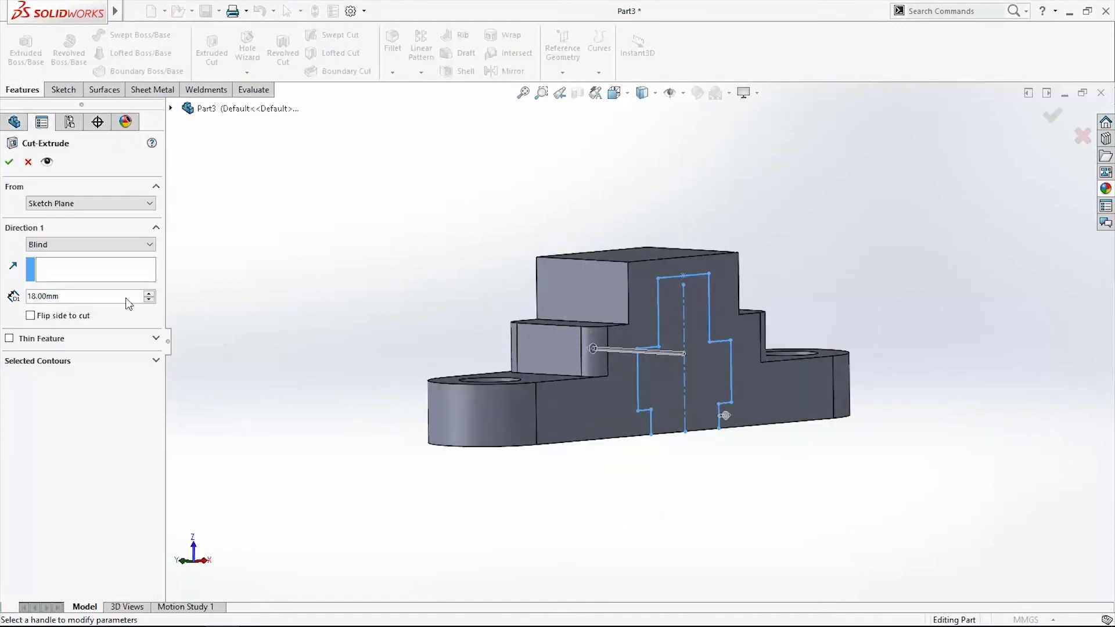
pyautogui.click(74, 361)
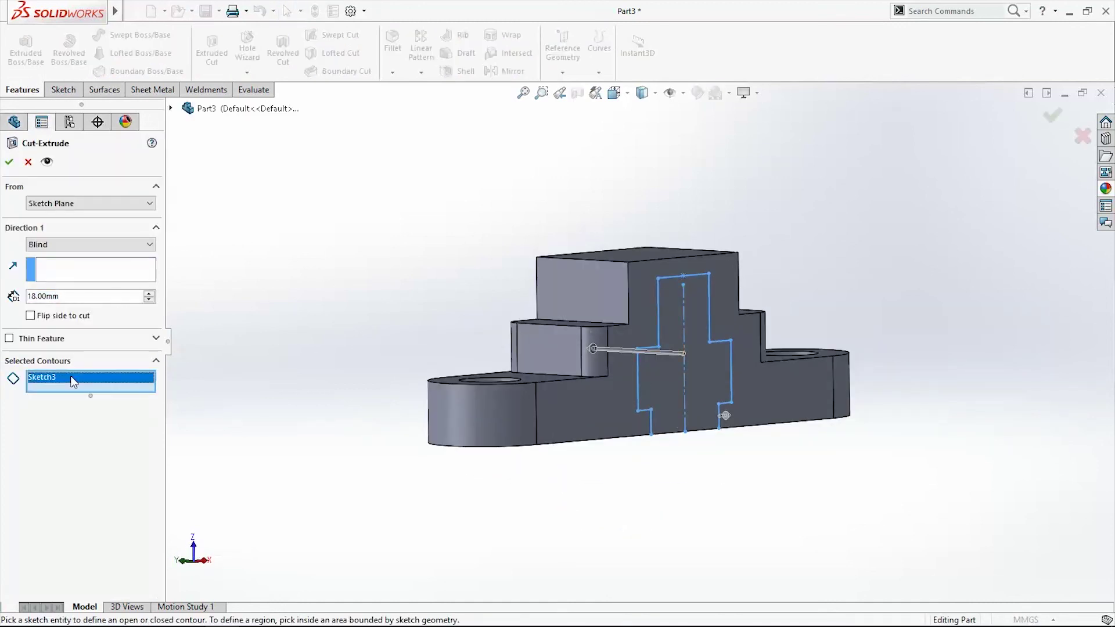
pyautogui.click(709, 378)
pyautogui.moveTo(714, 508)
pyautogui.mouseDown(button='middle')
pyautogui.moveTo(801, 536)
pyautogui.moveTo(309, 417)
pyautogui.mouseUp(button='middle')
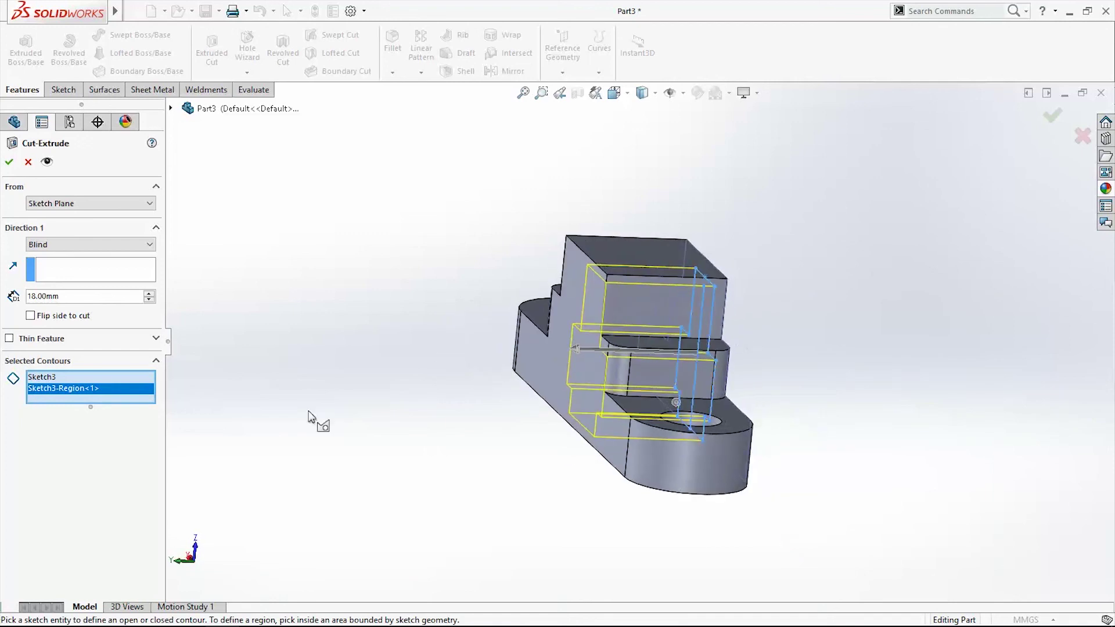
pyautogui.click(40, 249)
pyautogui.click(37, 269)
pyautogui.click(9, 161)
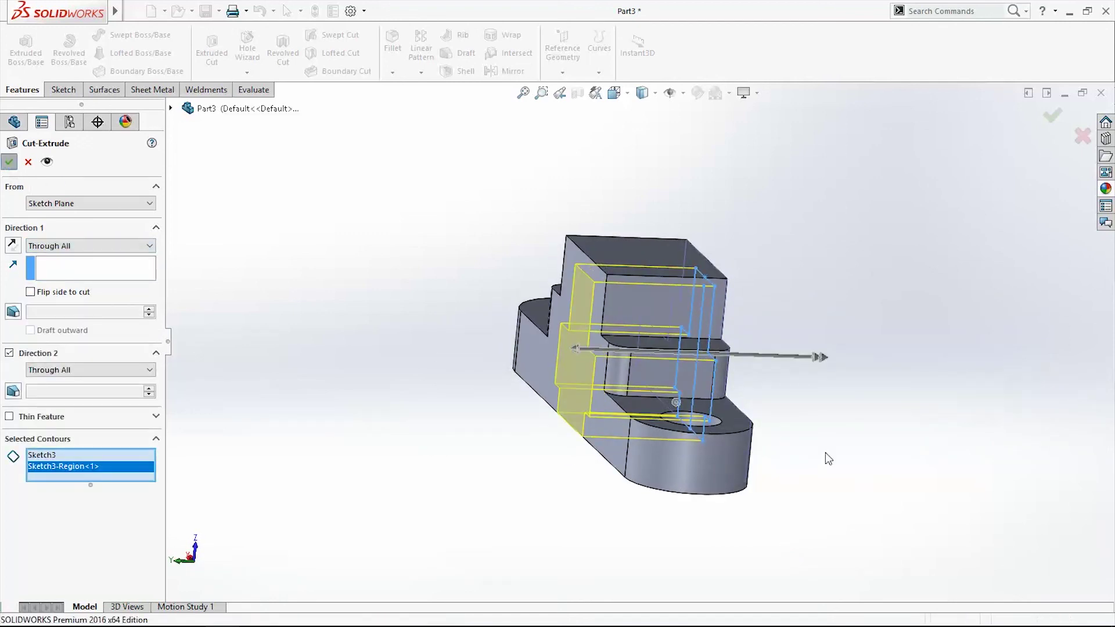